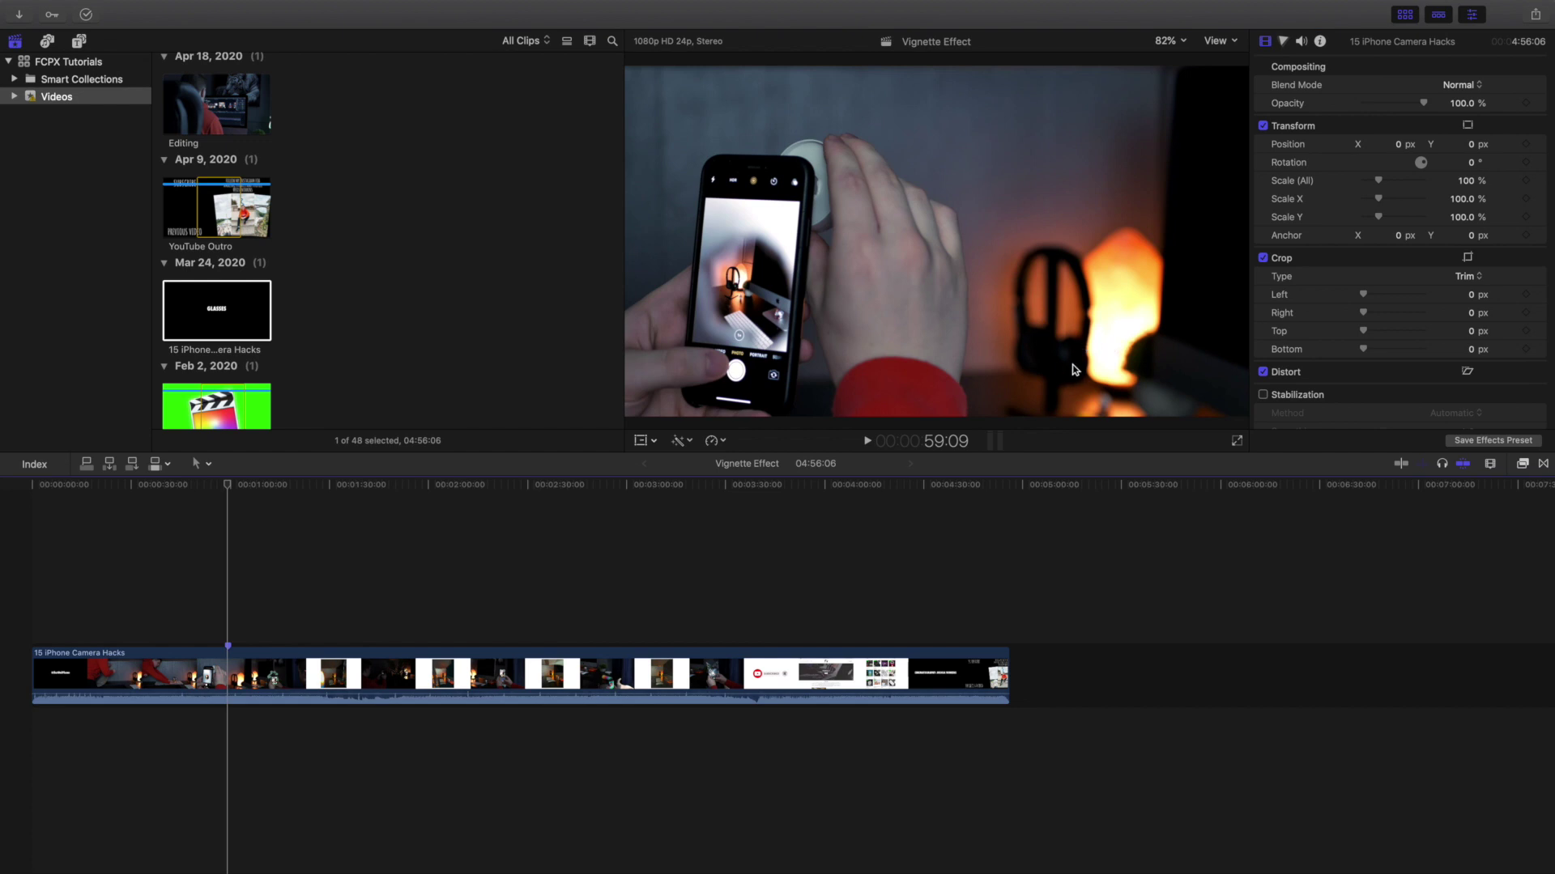
Open the Effects browser beside the timeline.
click(1523, 464)
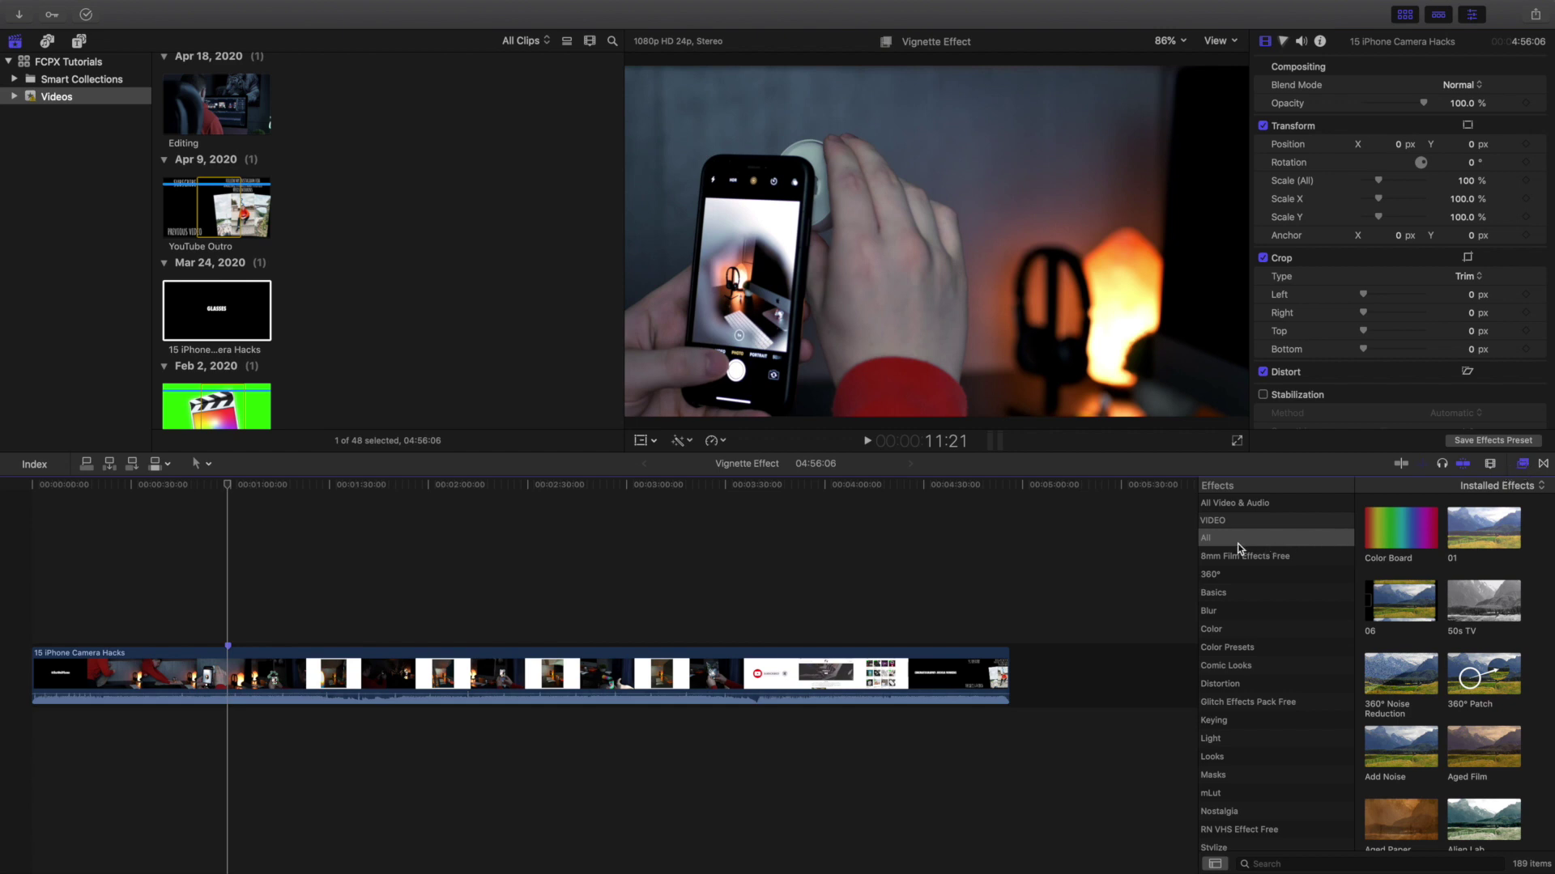
Show all effect categories, search 'Vi', and preview the Vignette effect.
click(1215, 537)
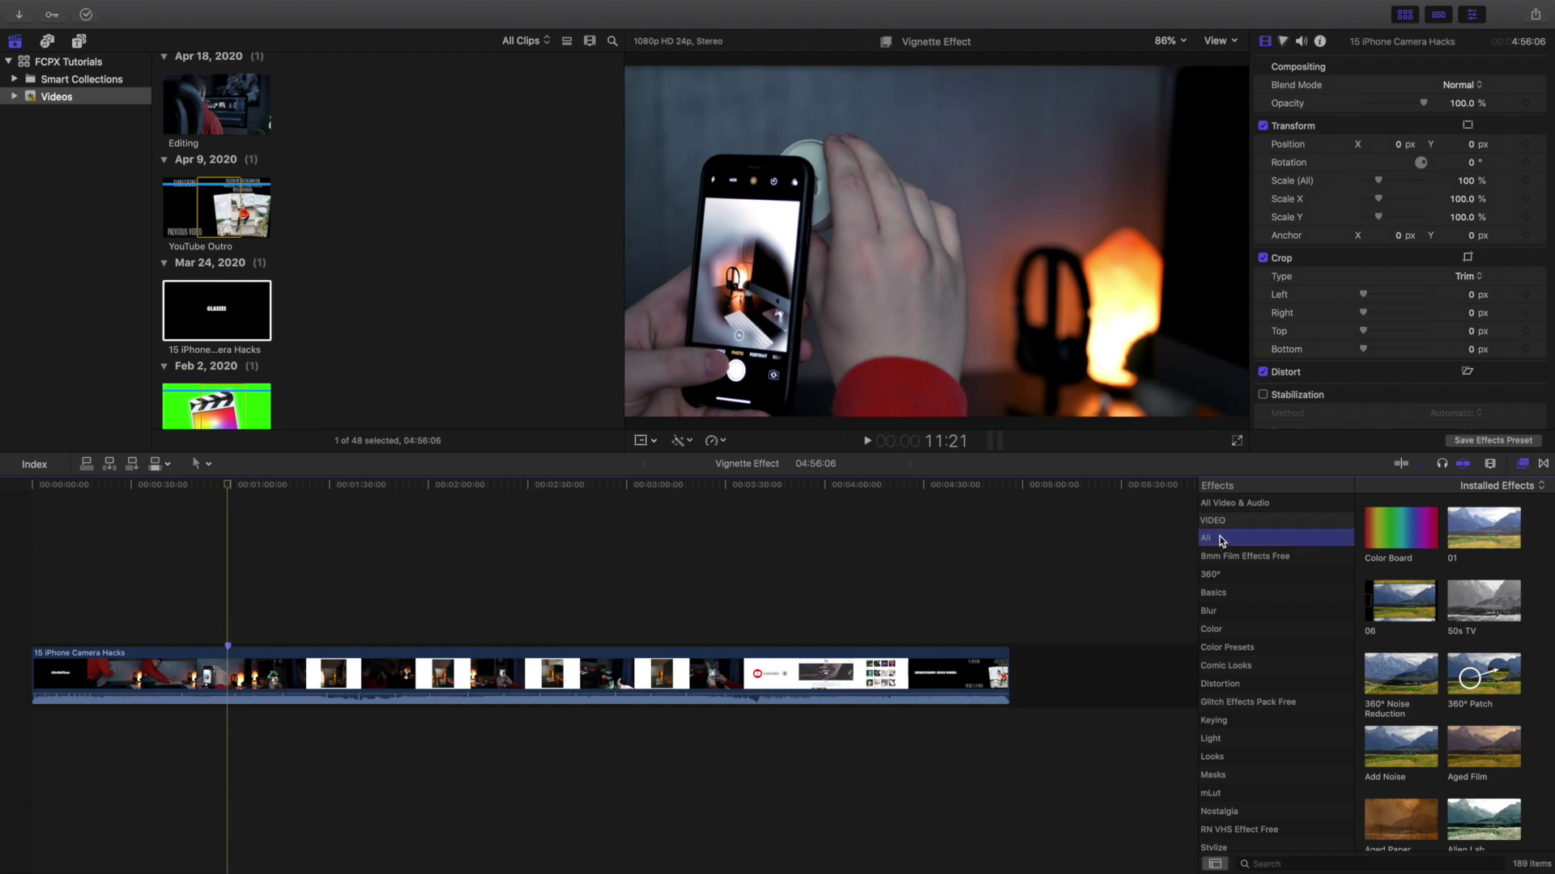
click(1292, 864)
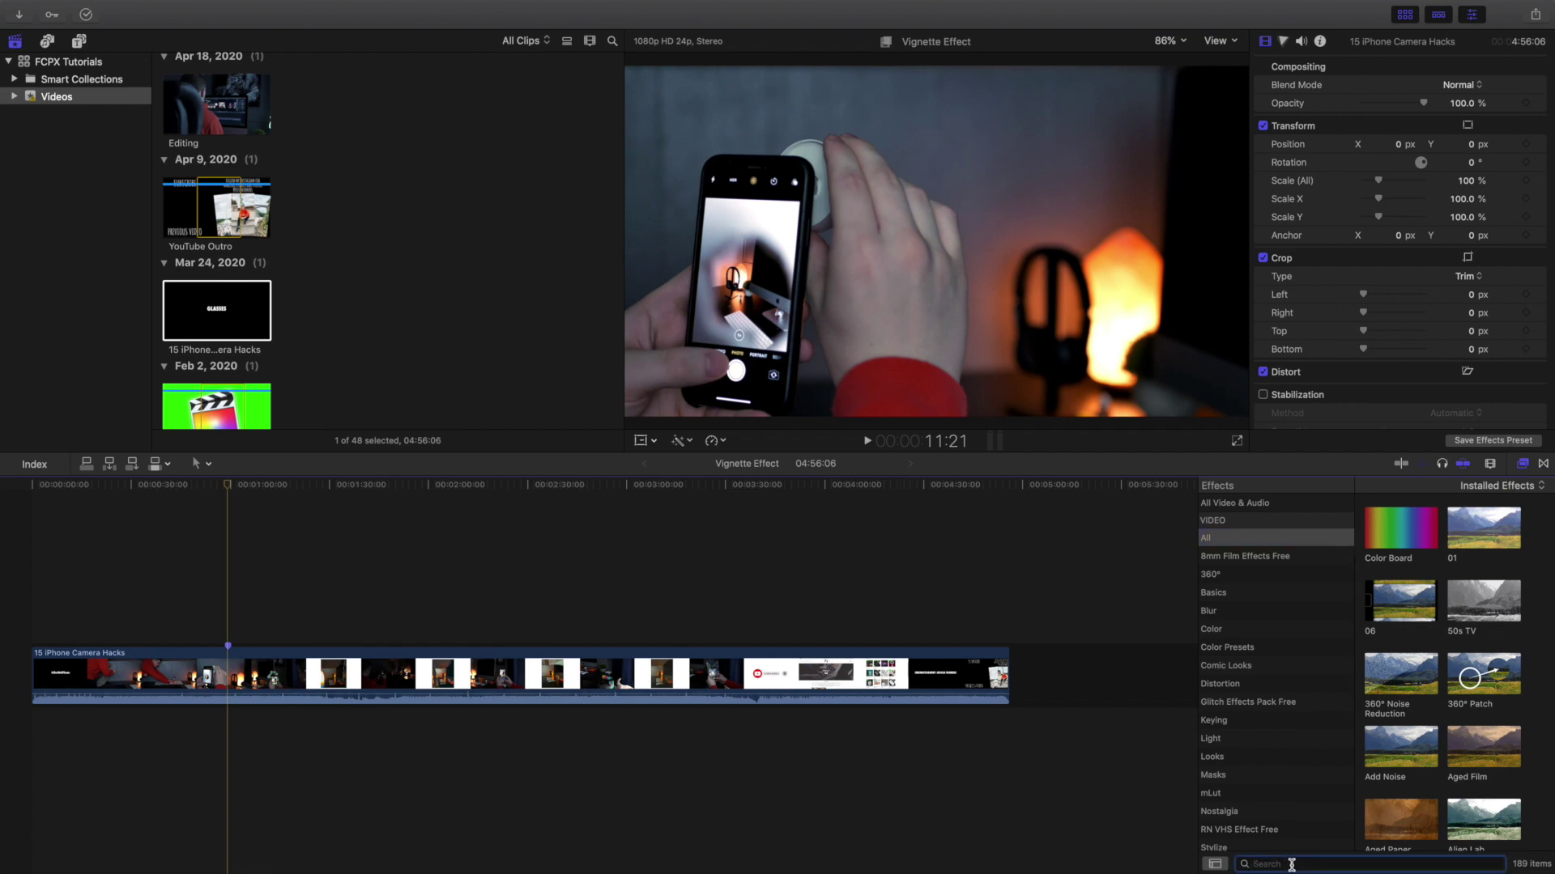
text(Vig)
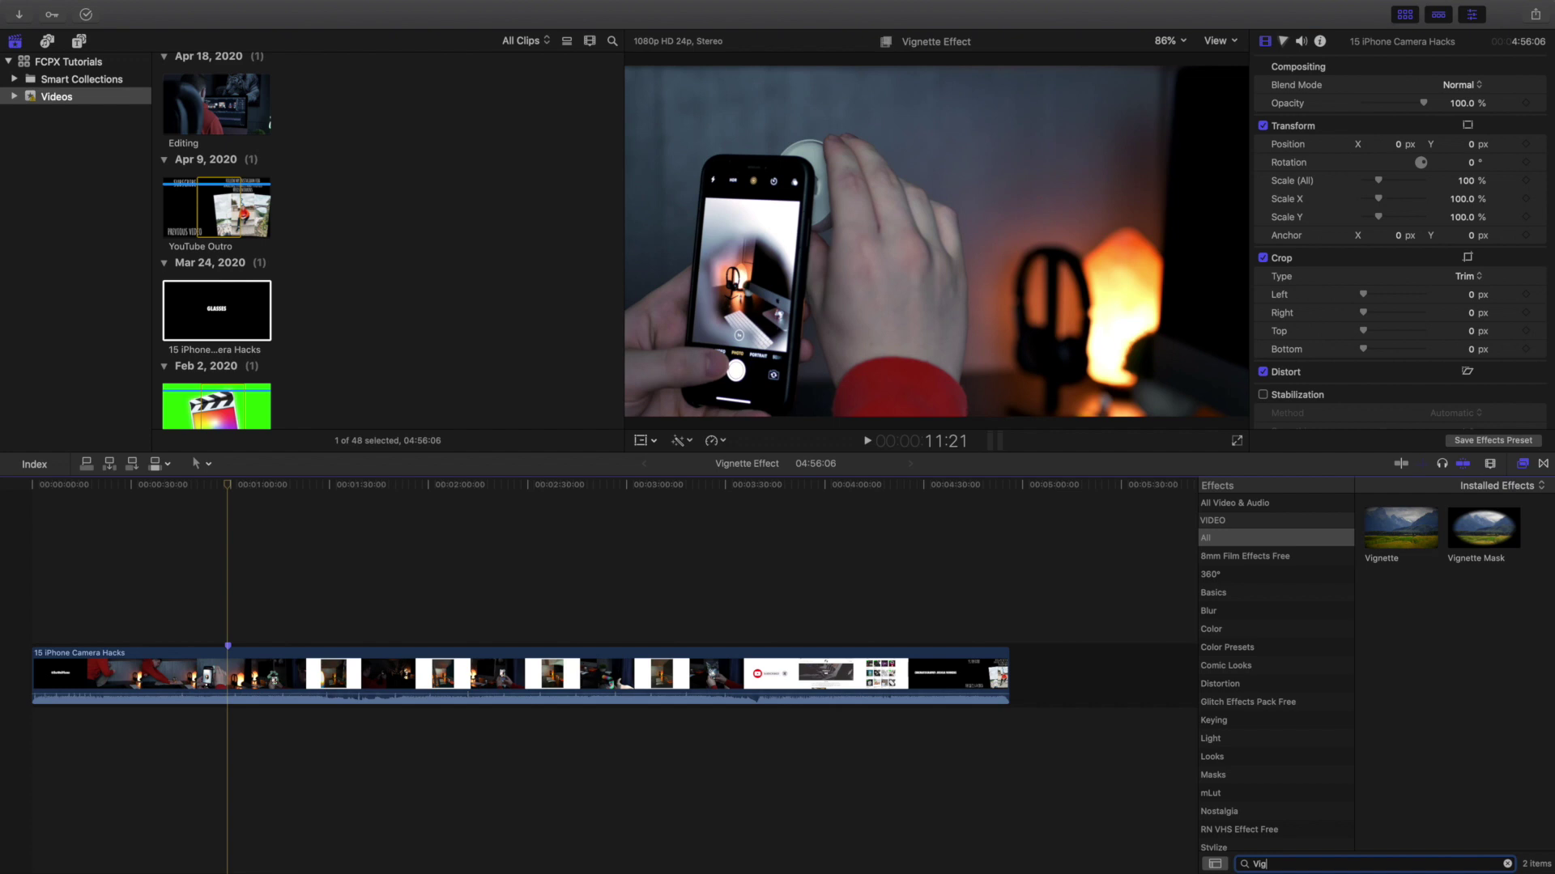
mouse_move(777, 872)
click(1400, 532)
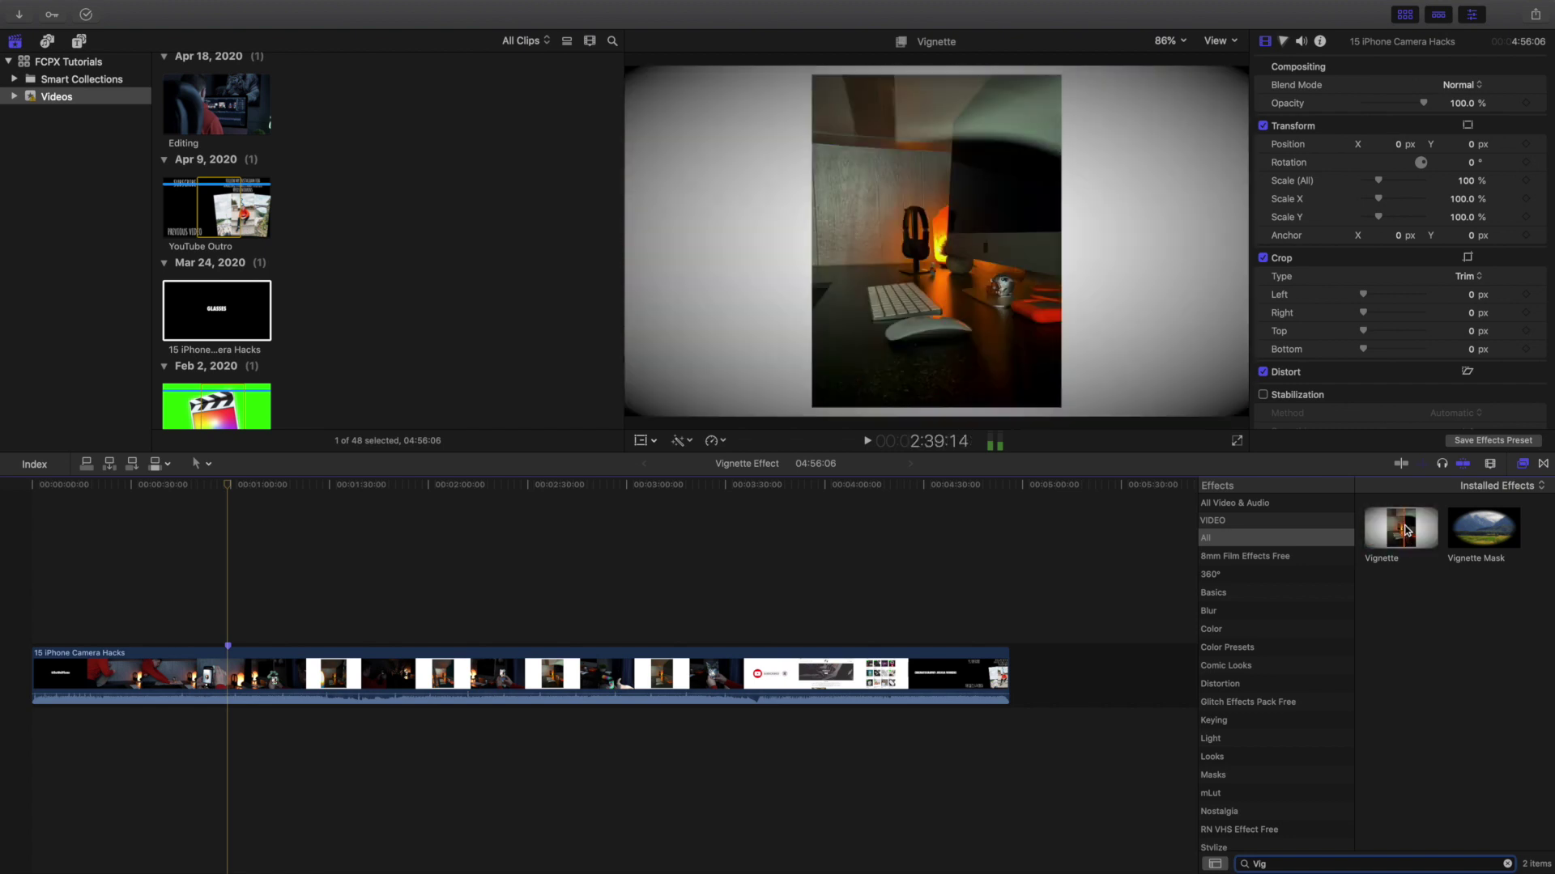
Apply Vignette to the 15 iPhone Camera Hacks clip and show its Video inspector parameters.
drag(1401, 532, 245, 679)
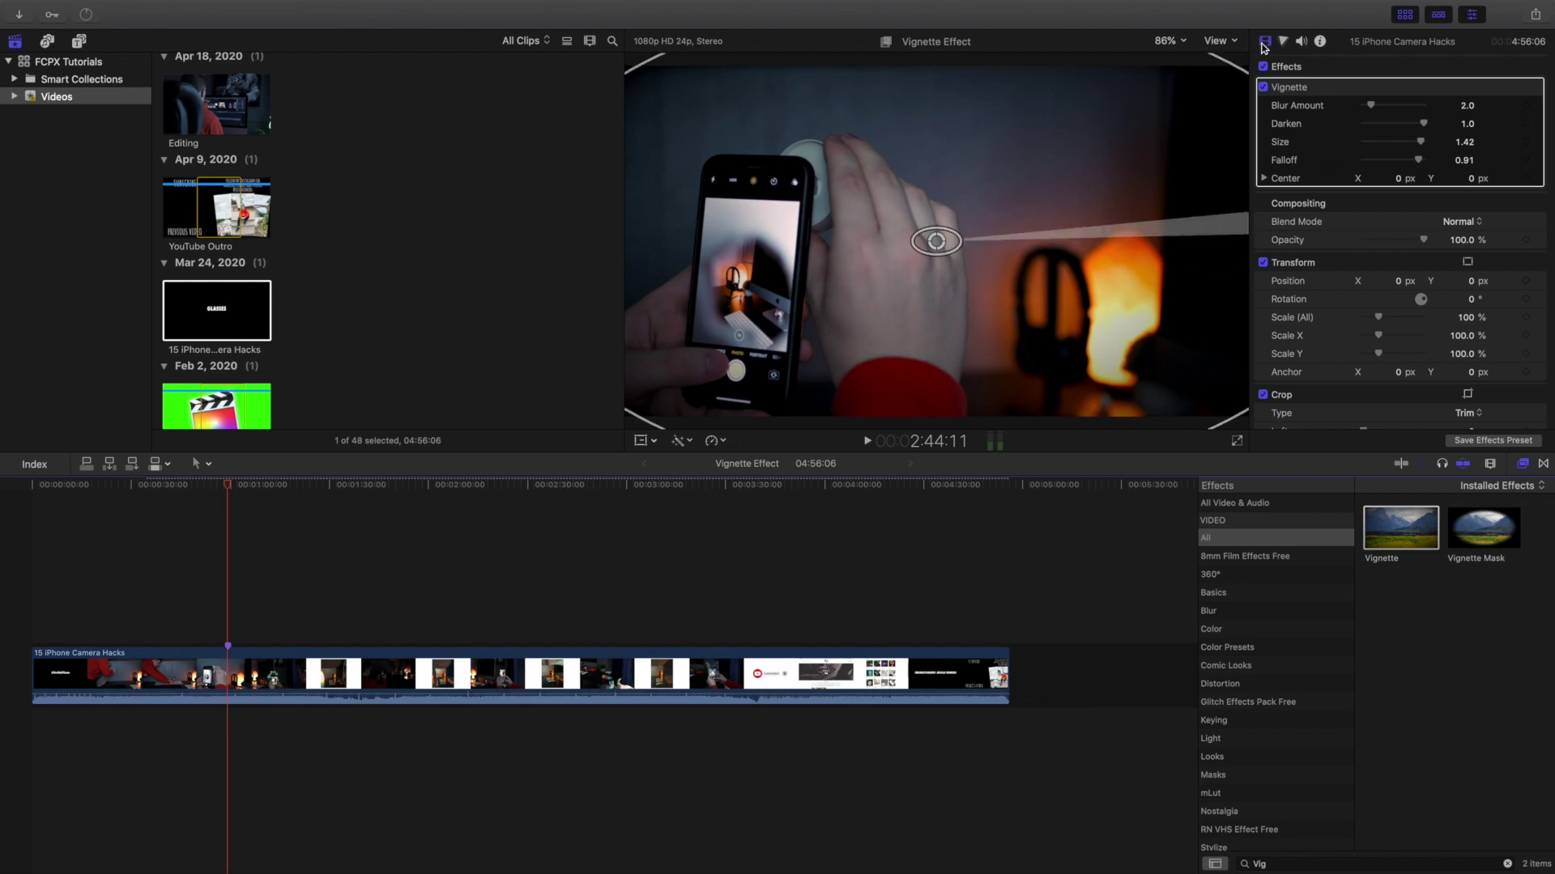
click(223, 674)
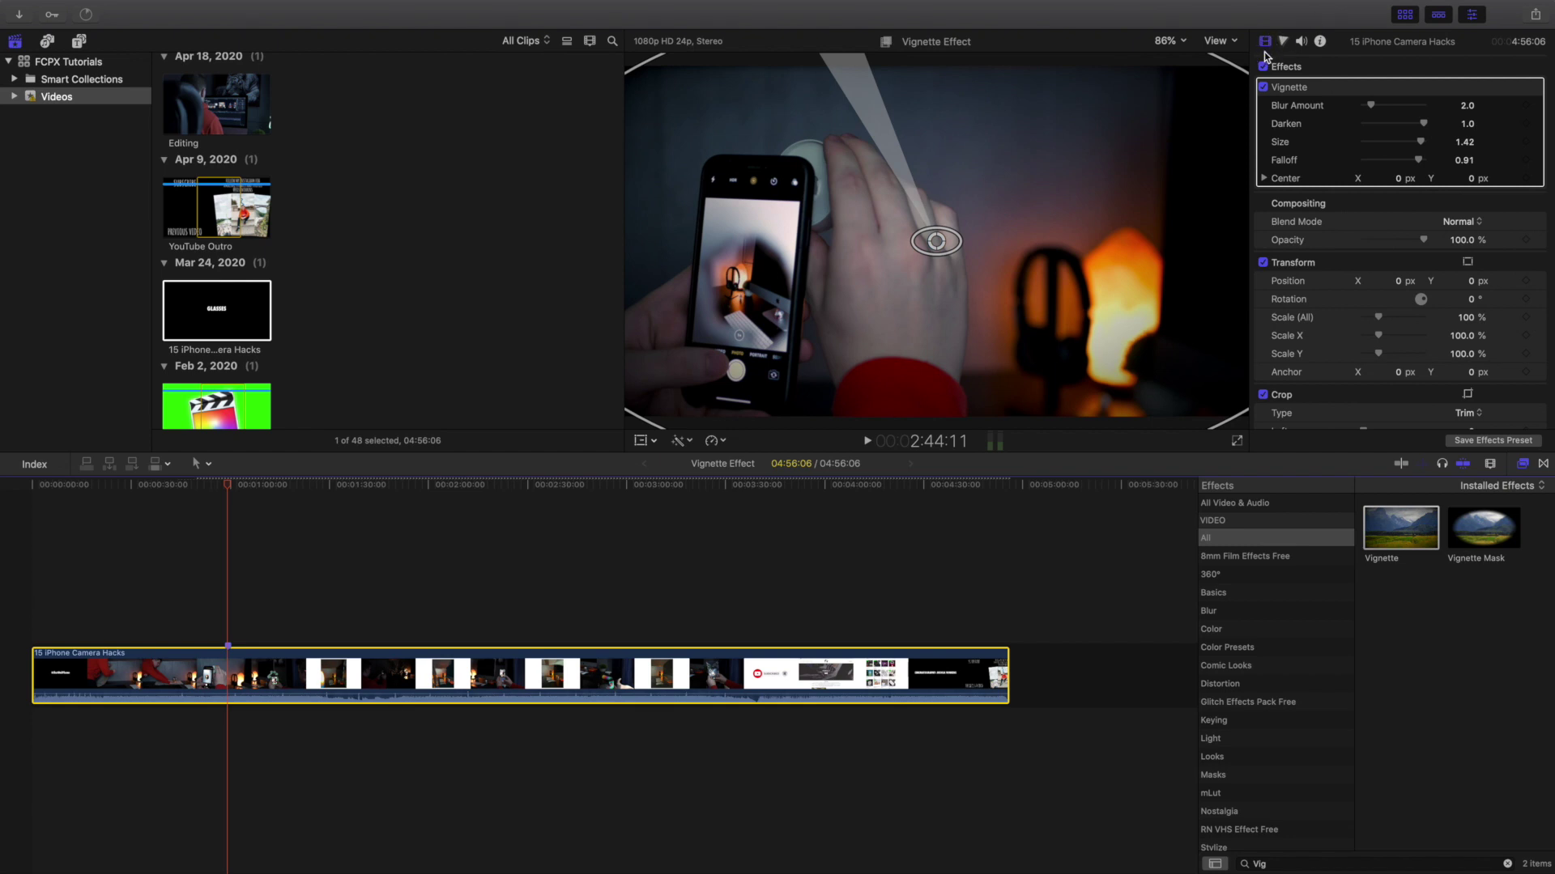
click(1266, 41)
key(Tab)
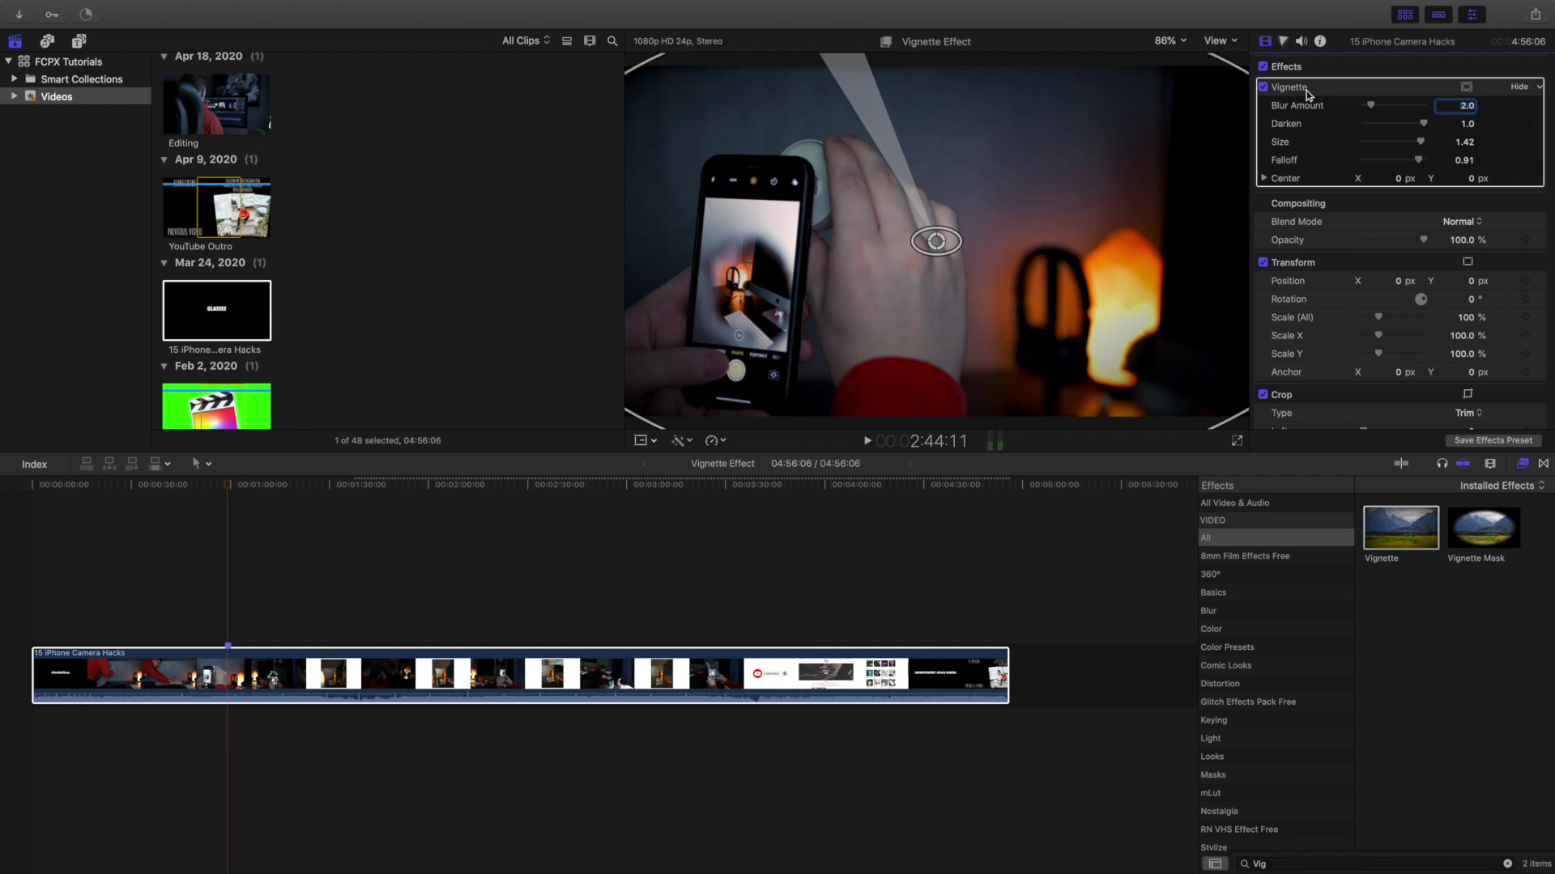
Raise Blur Amount to 5.0, test Darken before restoring 1.0, and keep the centre at 0, 0.
drag(1370, 106, 1395, 106)
drag(1425, 126, 1350, 127)
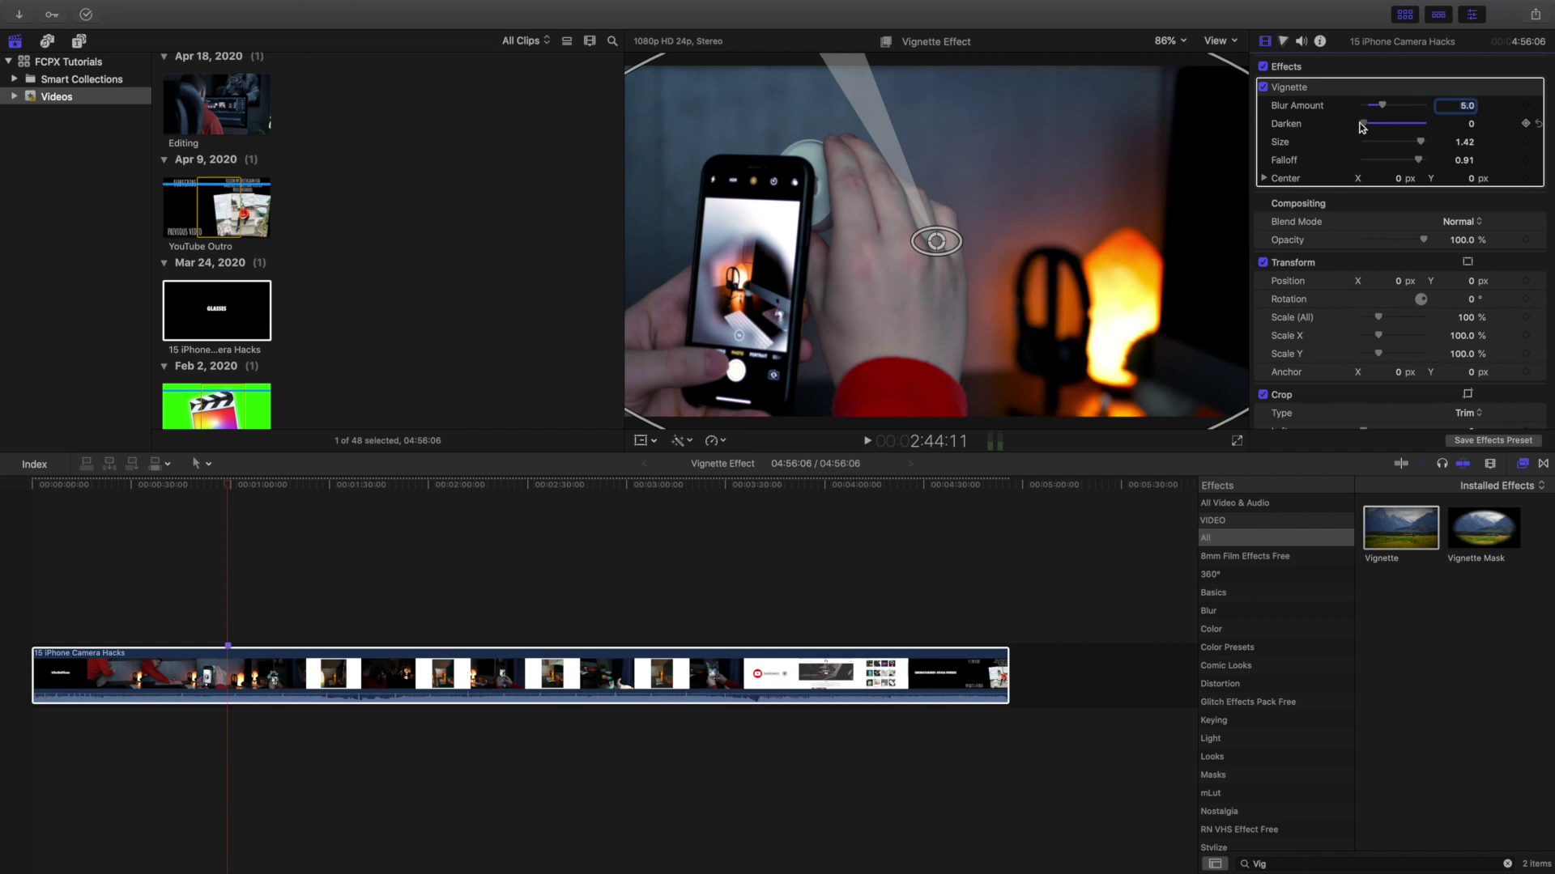
drag(1365, 128, 1445, 134)
drag(835, 57, 1132, 161)
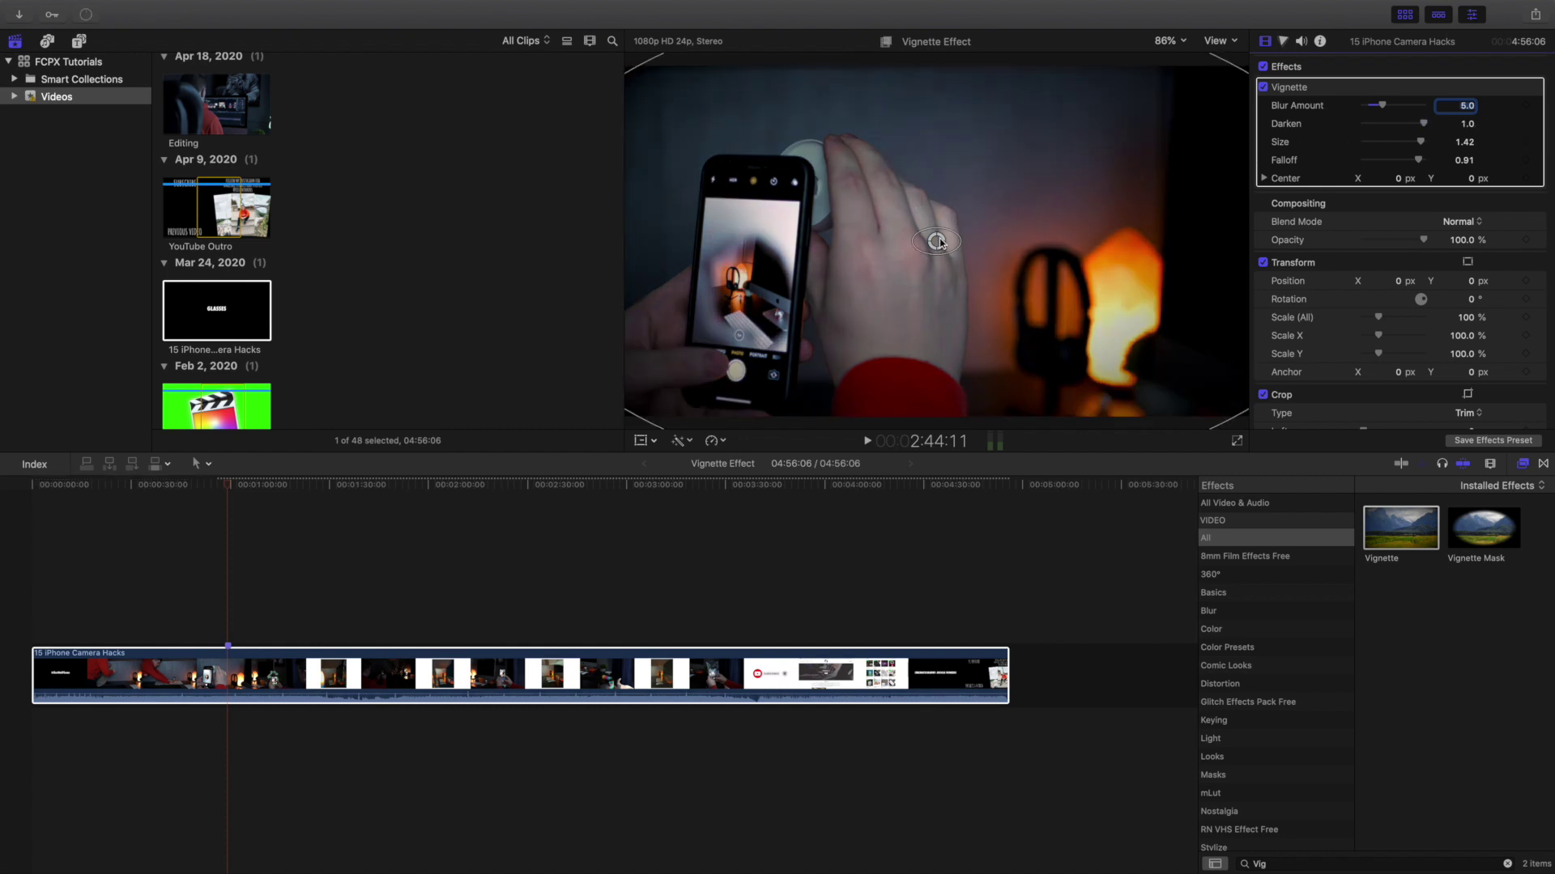
drag(940, 243, 698, 212)
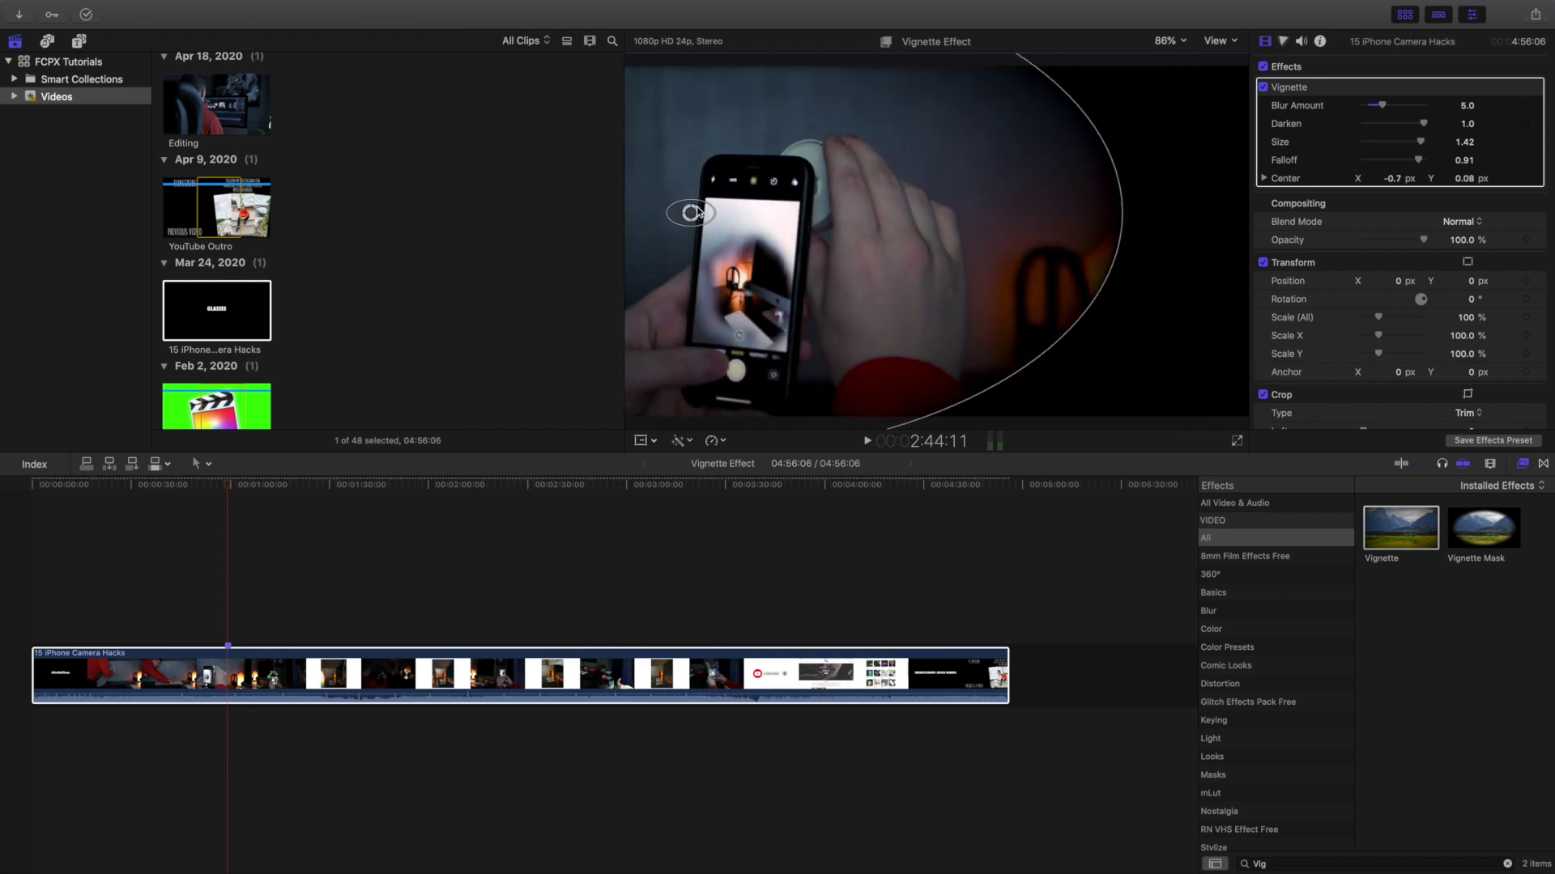
key(super+z)
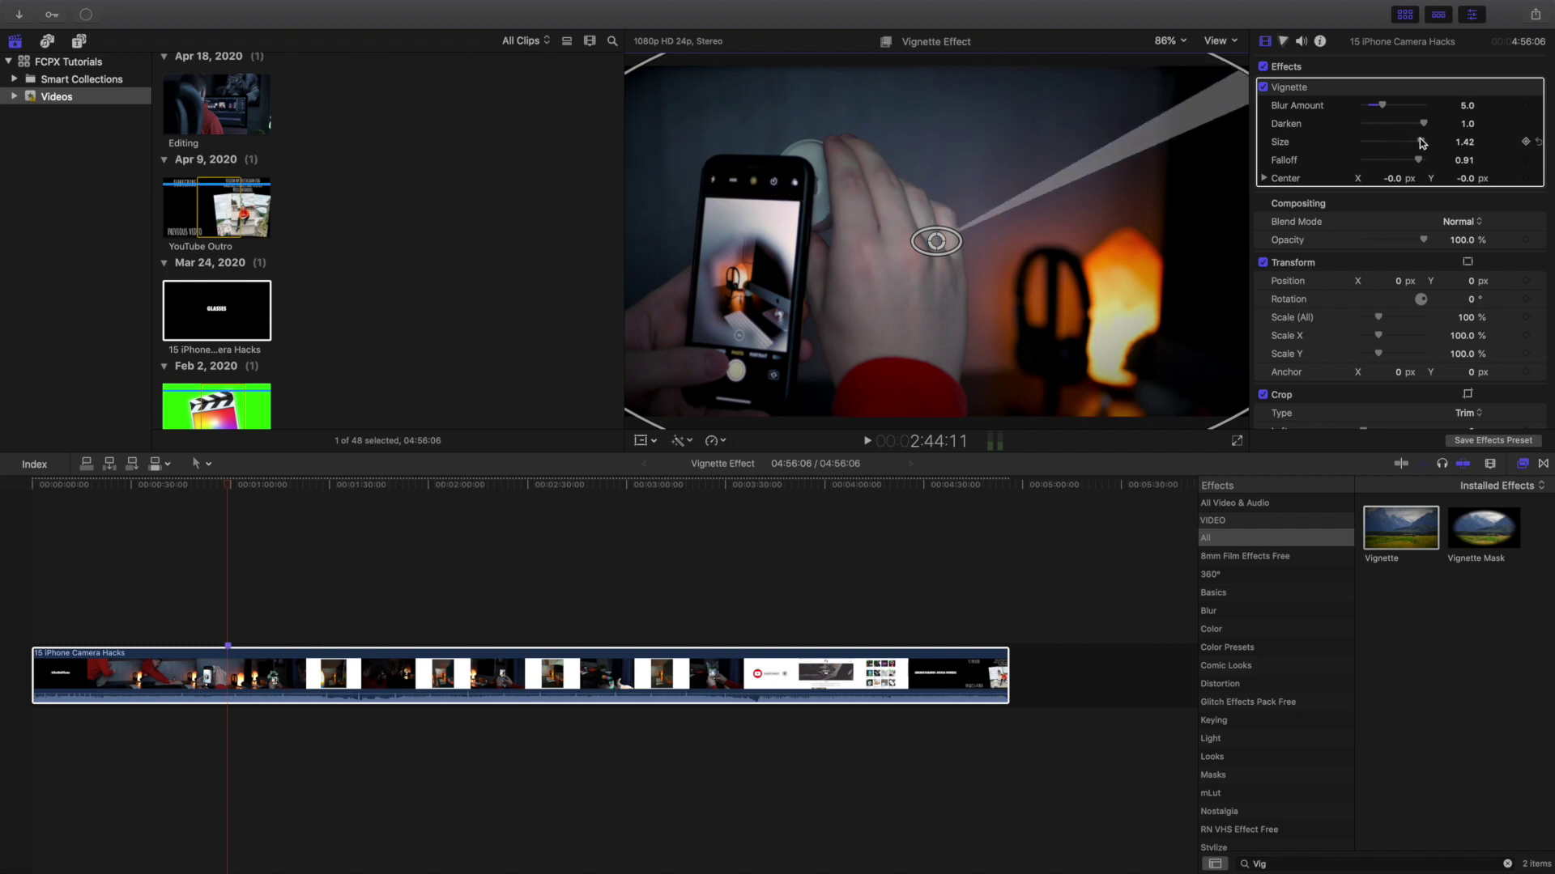
Try several vignette Size values, settling on 1.5 to fill the frame.
mouse_move(1422, 144)
mouse_down()
mouse_move(1363, 144)
mouse_move(1400, 146)
mouse_up()
drag(1235, 93, 1209, 235)
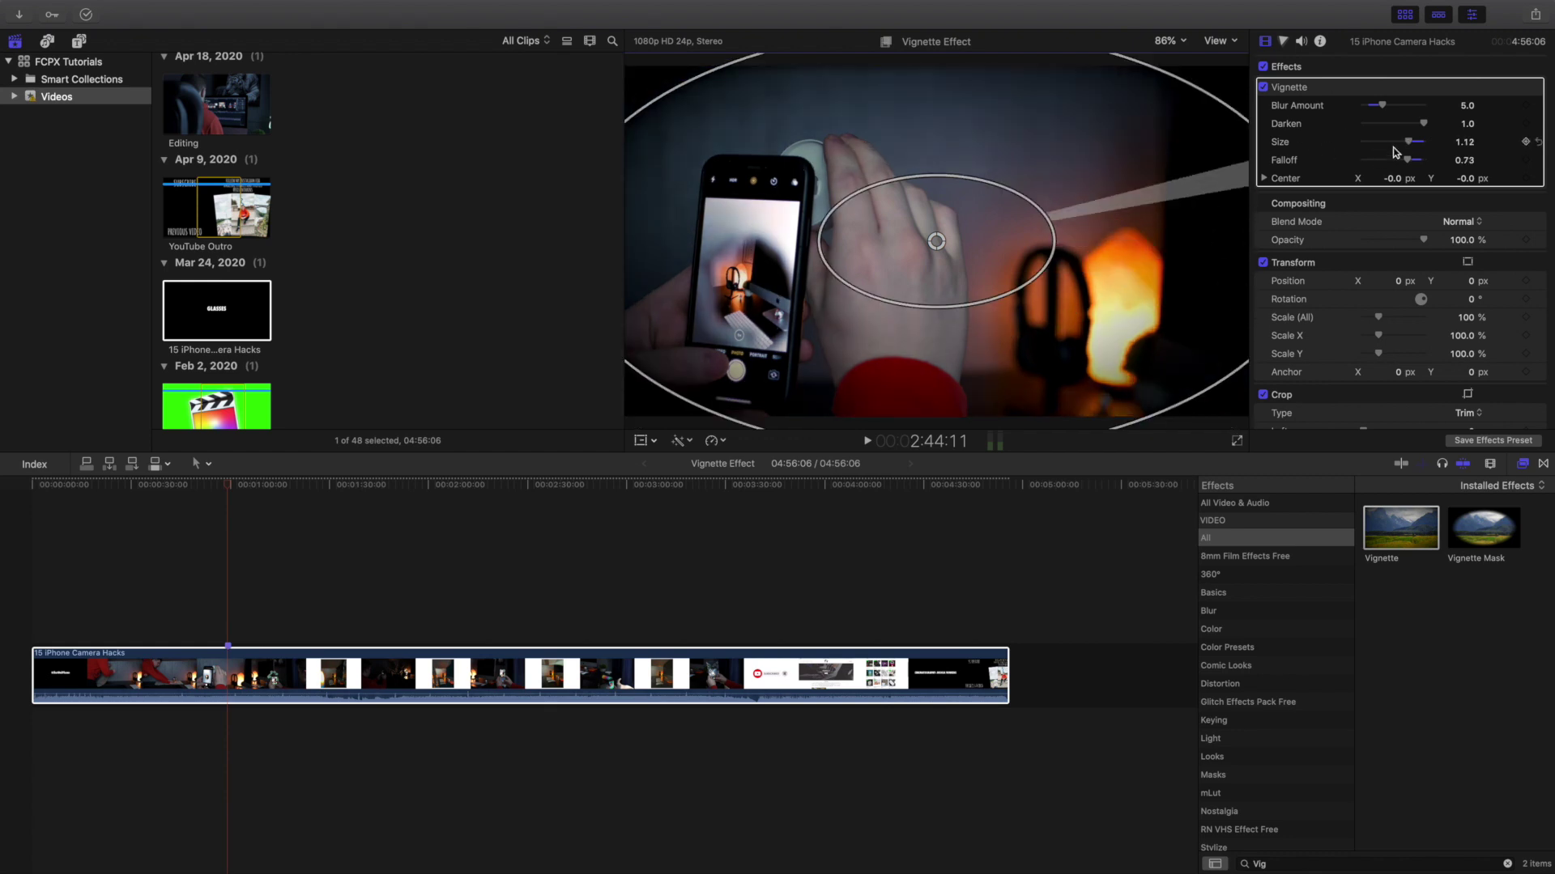
drag(1407, 144, 1361, 147)
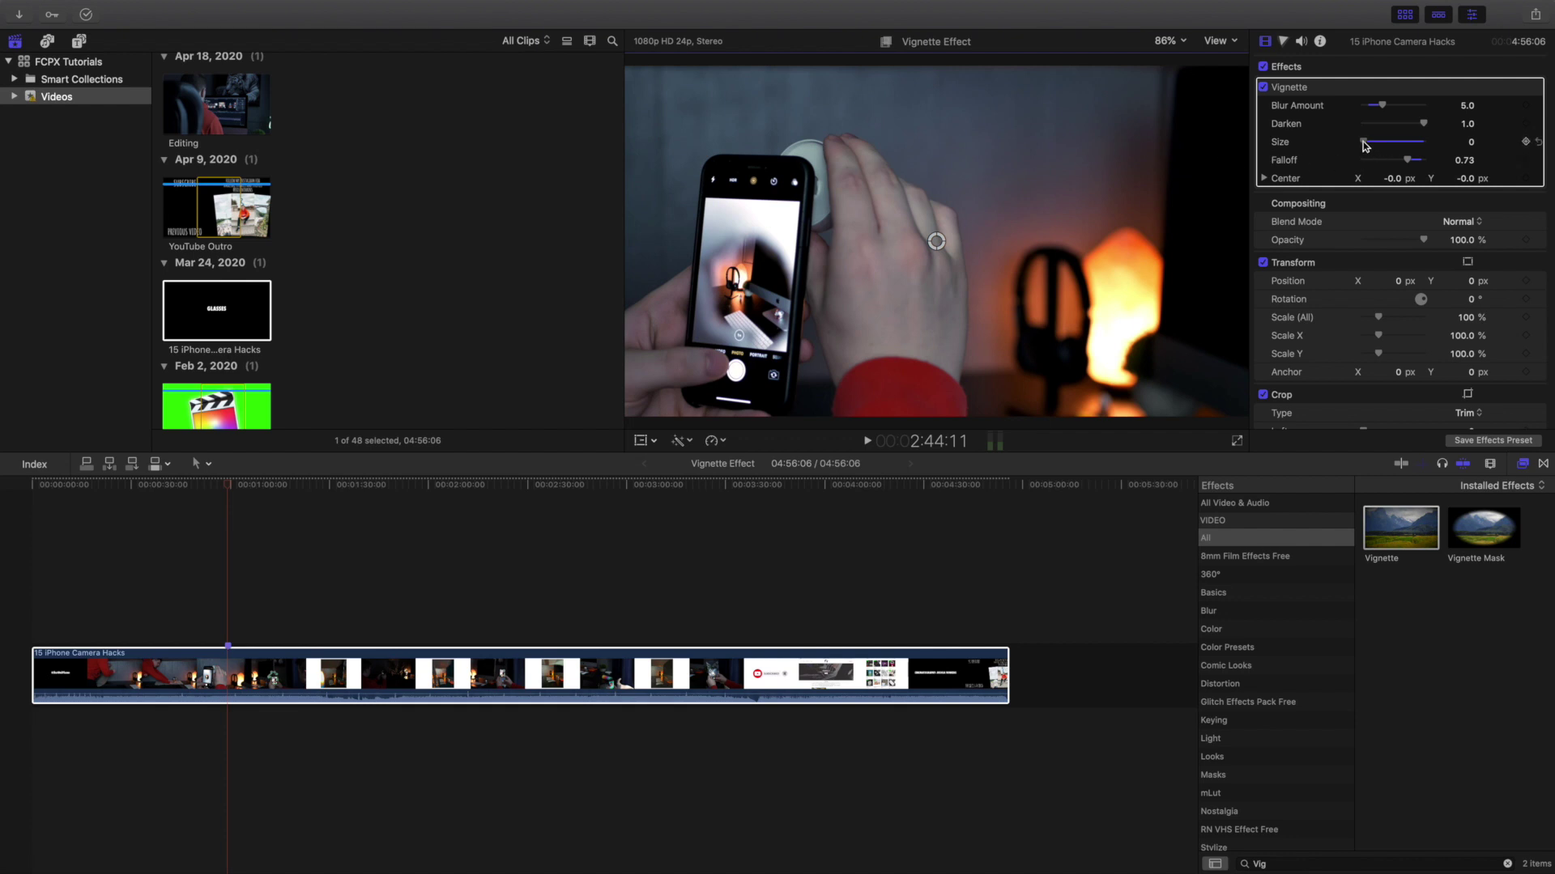
drag(1366, 146, 1436, 148)
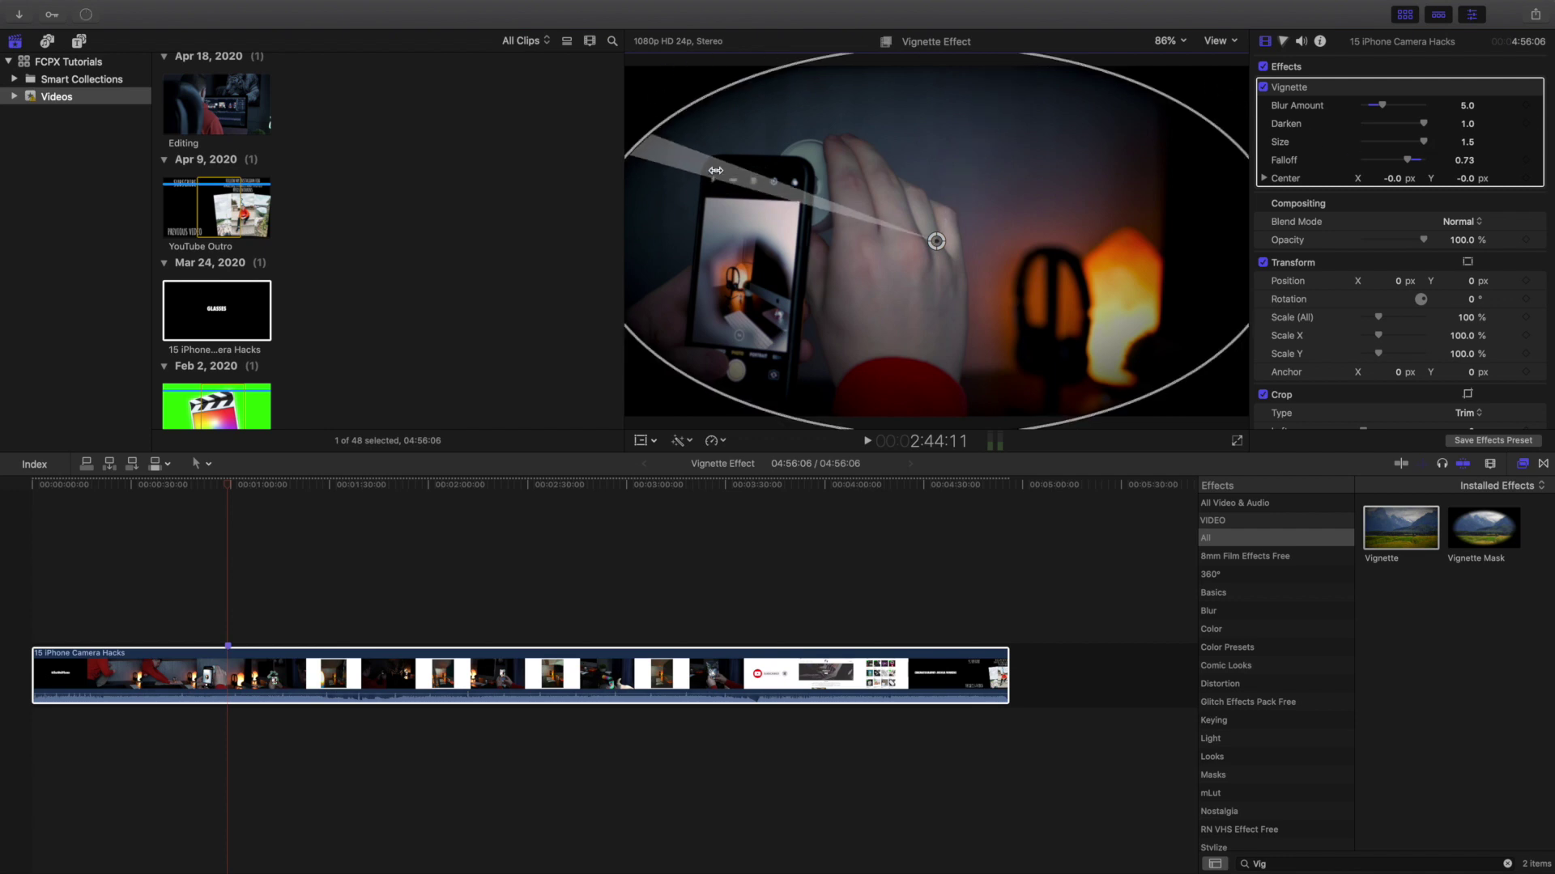
Set Falloff to 0.73, then move the centre onto the phone and back to the middle.
drag(1416, 161, 1380, 161)
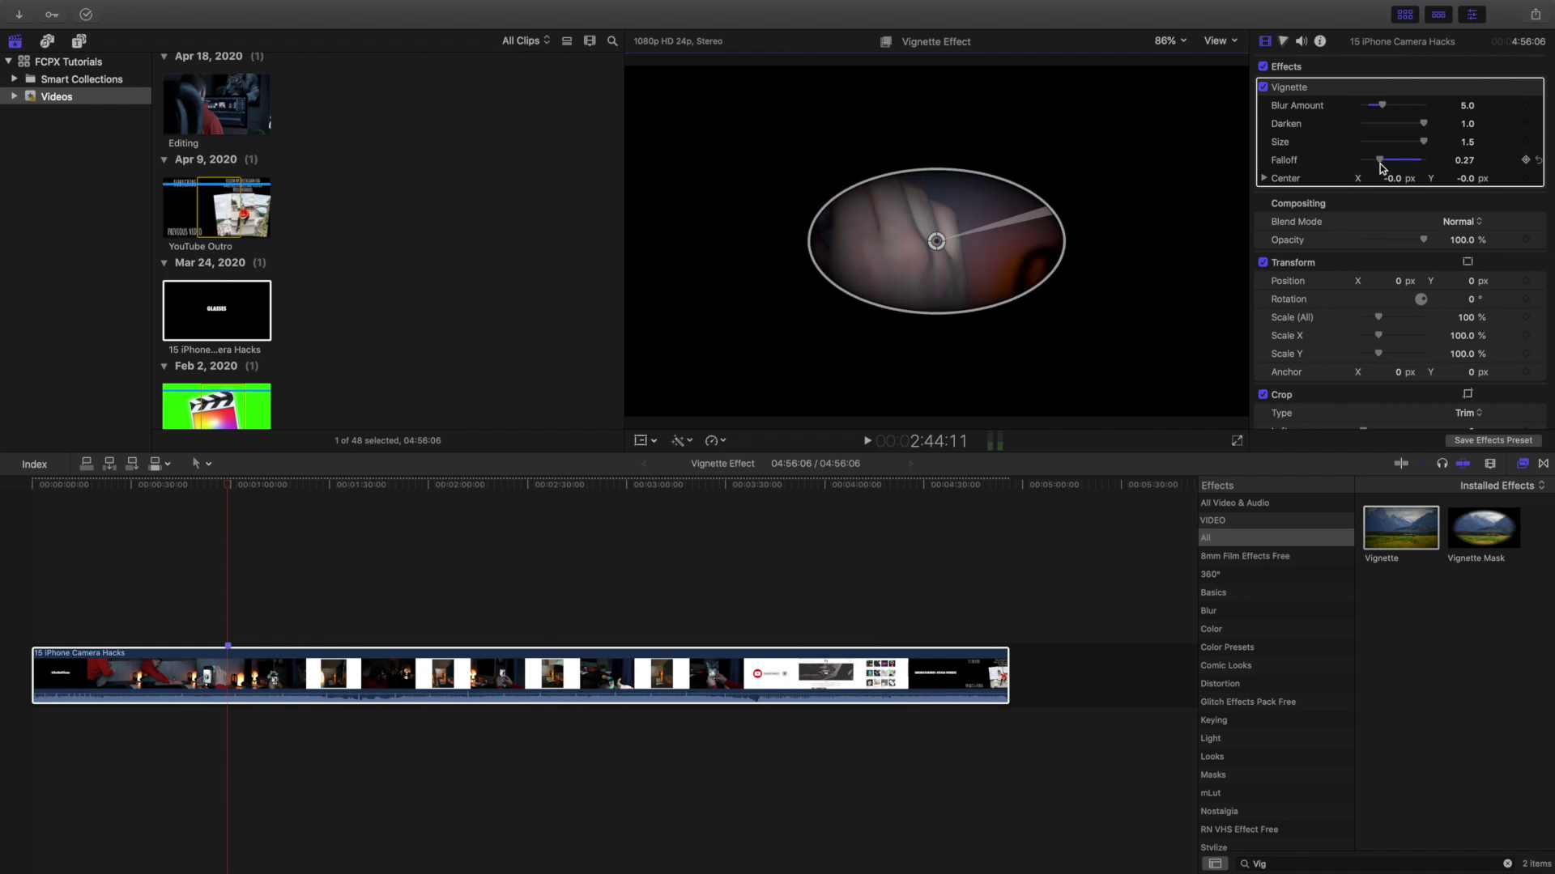
drag(1381, 168, 1381, 168)
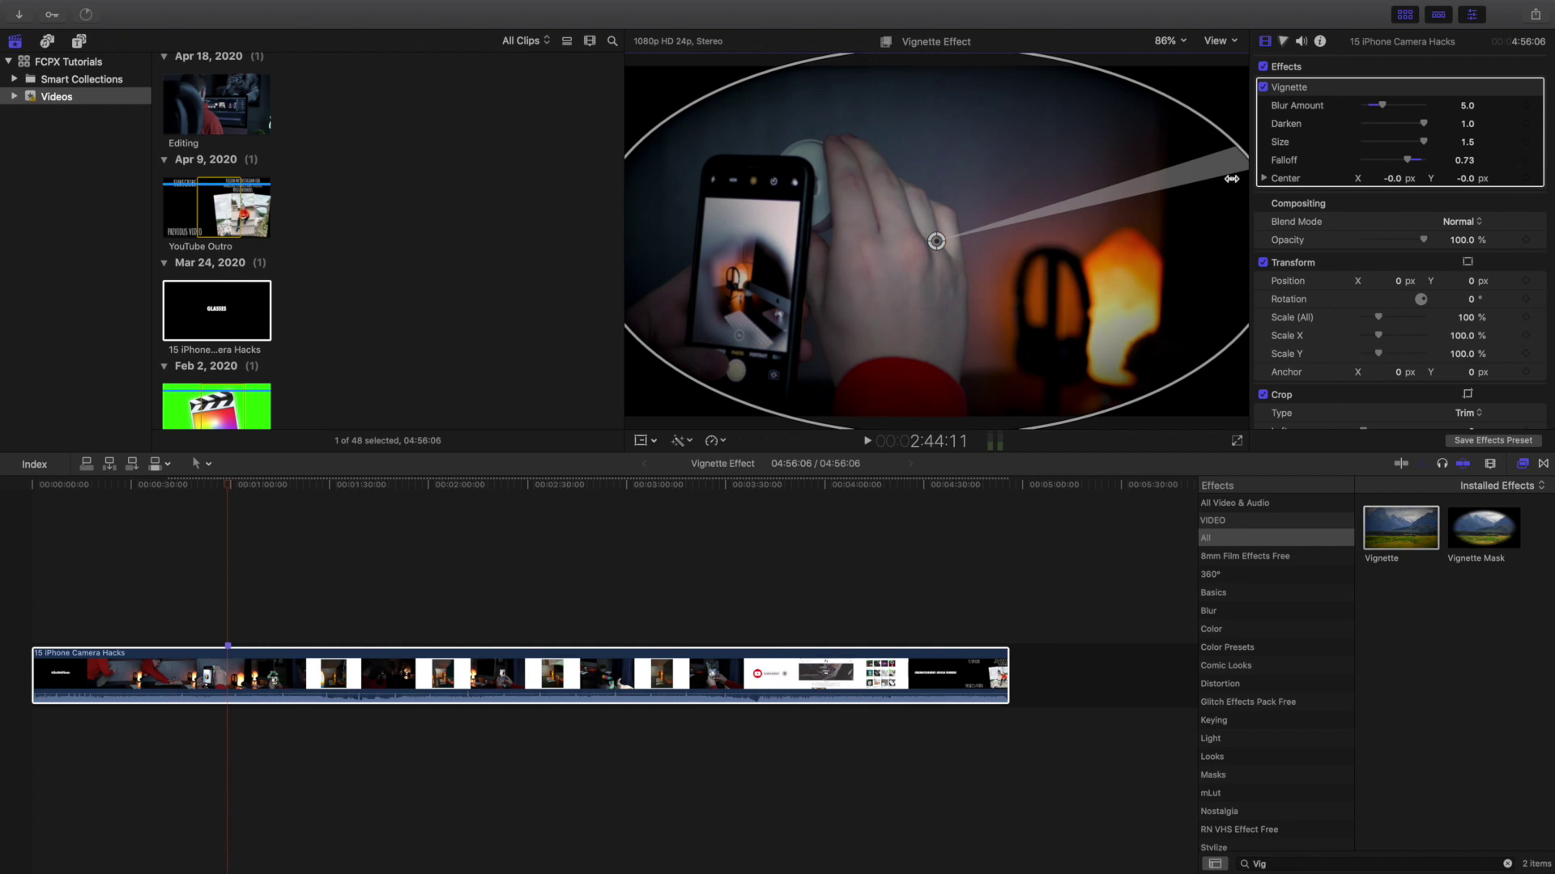
mouse_move(939, 241)
mouse_down()
mouse_move(826, 209)
mouse_move(698, 216)
mouse_move(969, 167)
mouse_move(1137, 273)
mouse_move(936, 241)
mouse_up()
drag(1423, 123, 1388, 149)
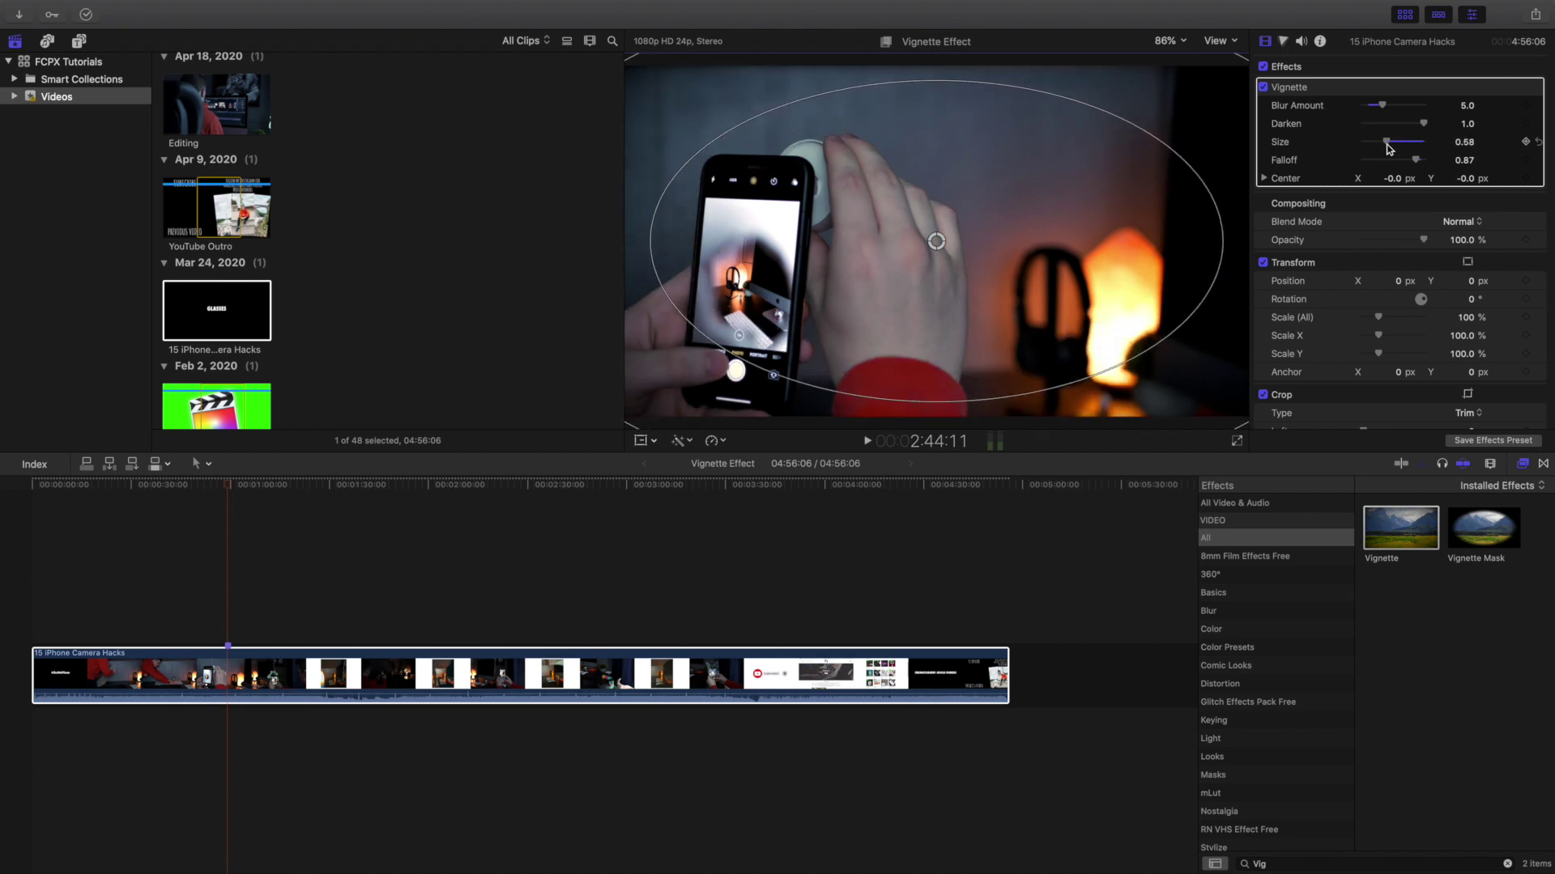
Test lighter Darken, restore it, and shift the centre left onto the phone with Falloff 0.32.
drag(1424, 124, 1393, 130)
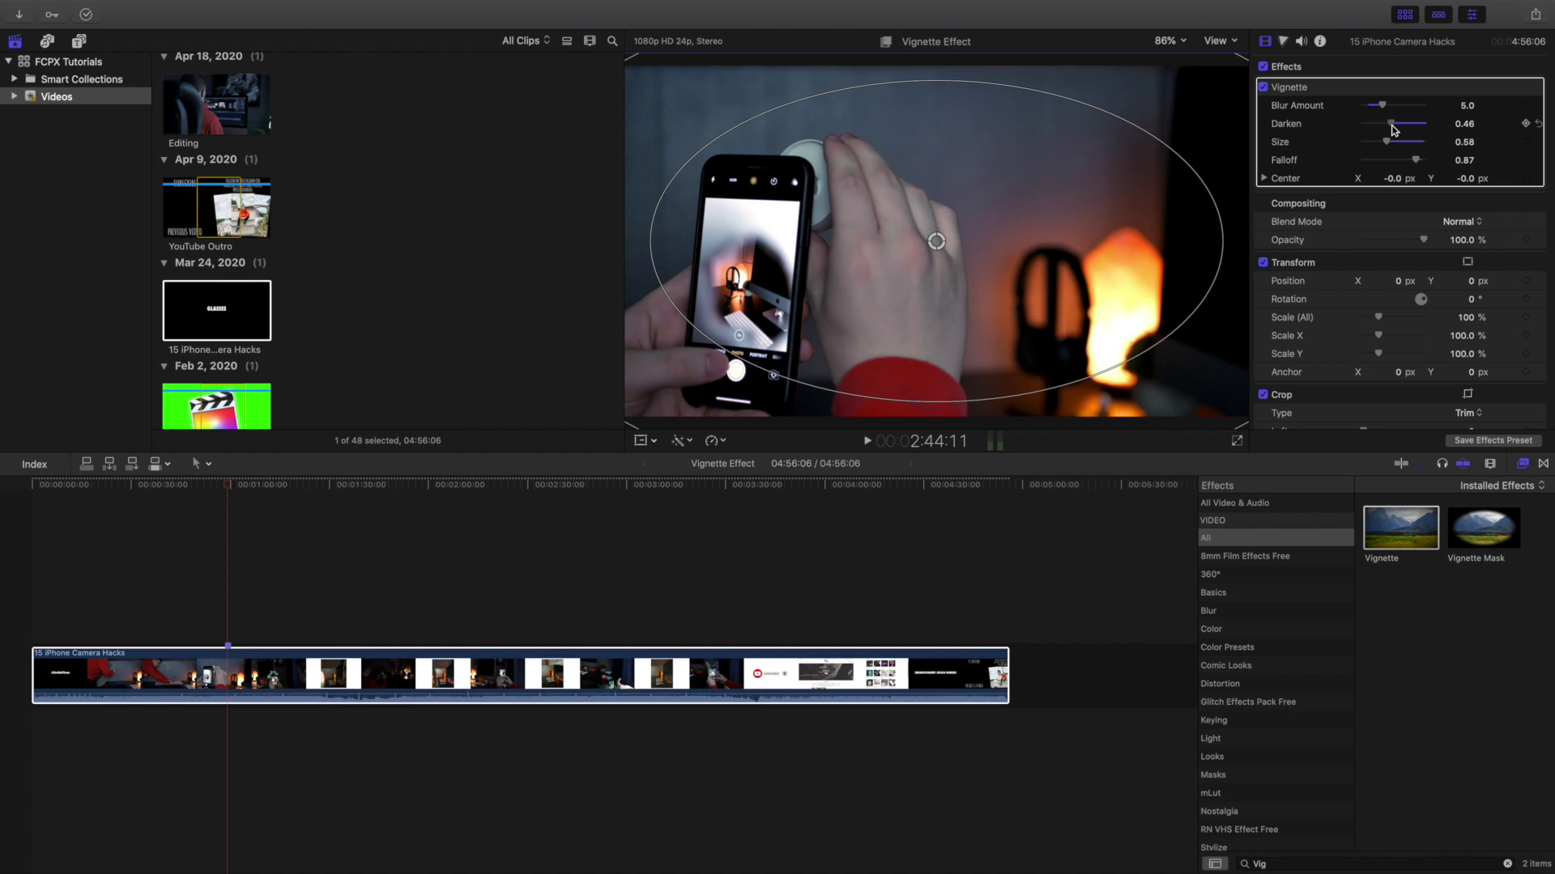
drag(1392, 130, 1382, 165)
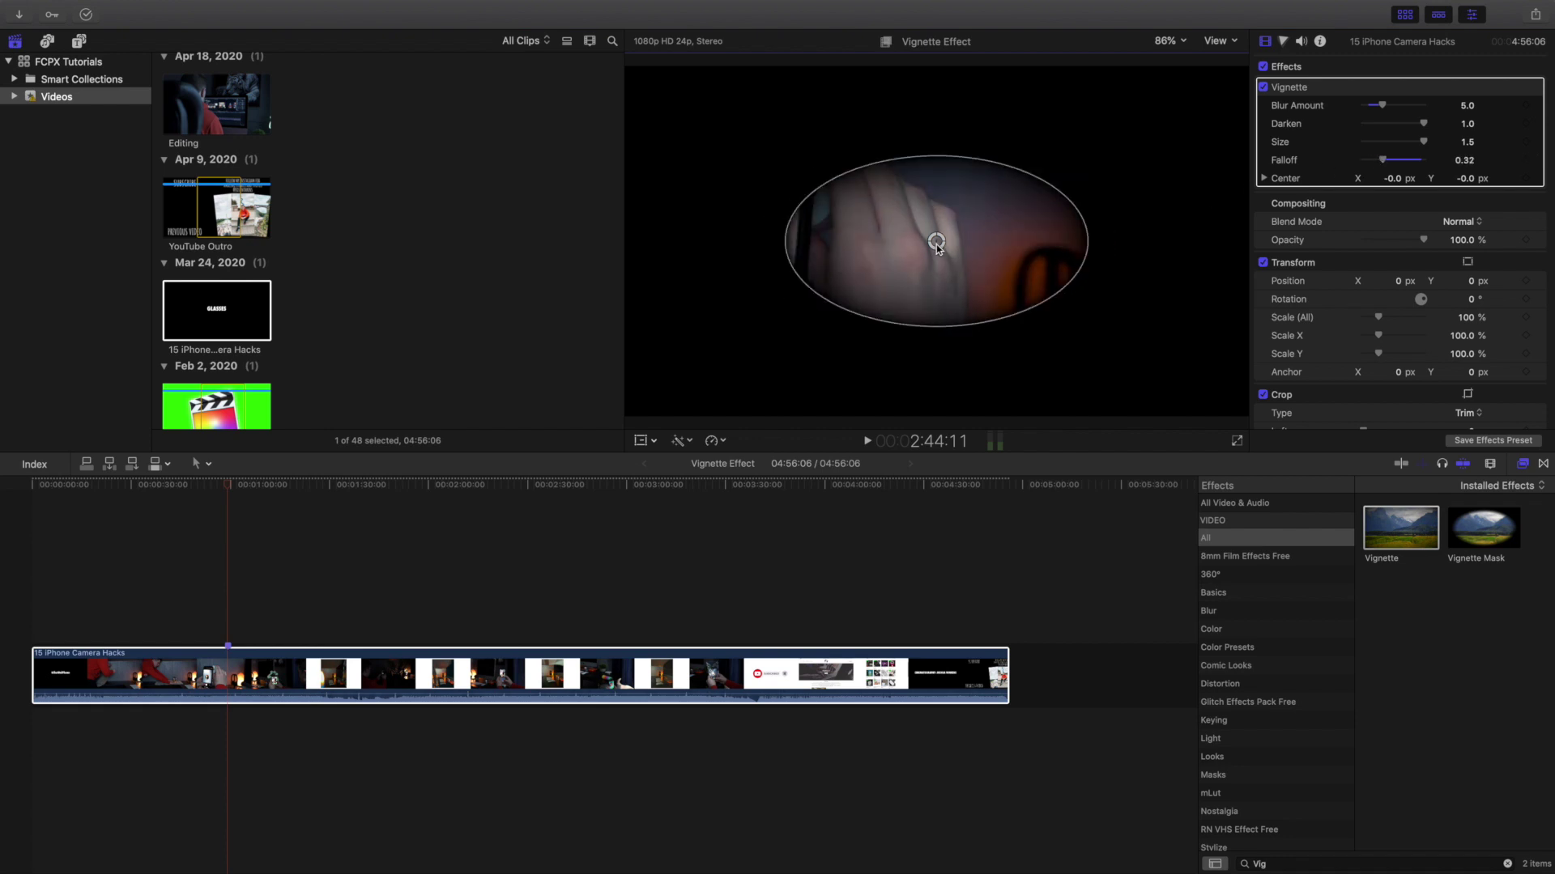
drag(937, 246, 752, 262)
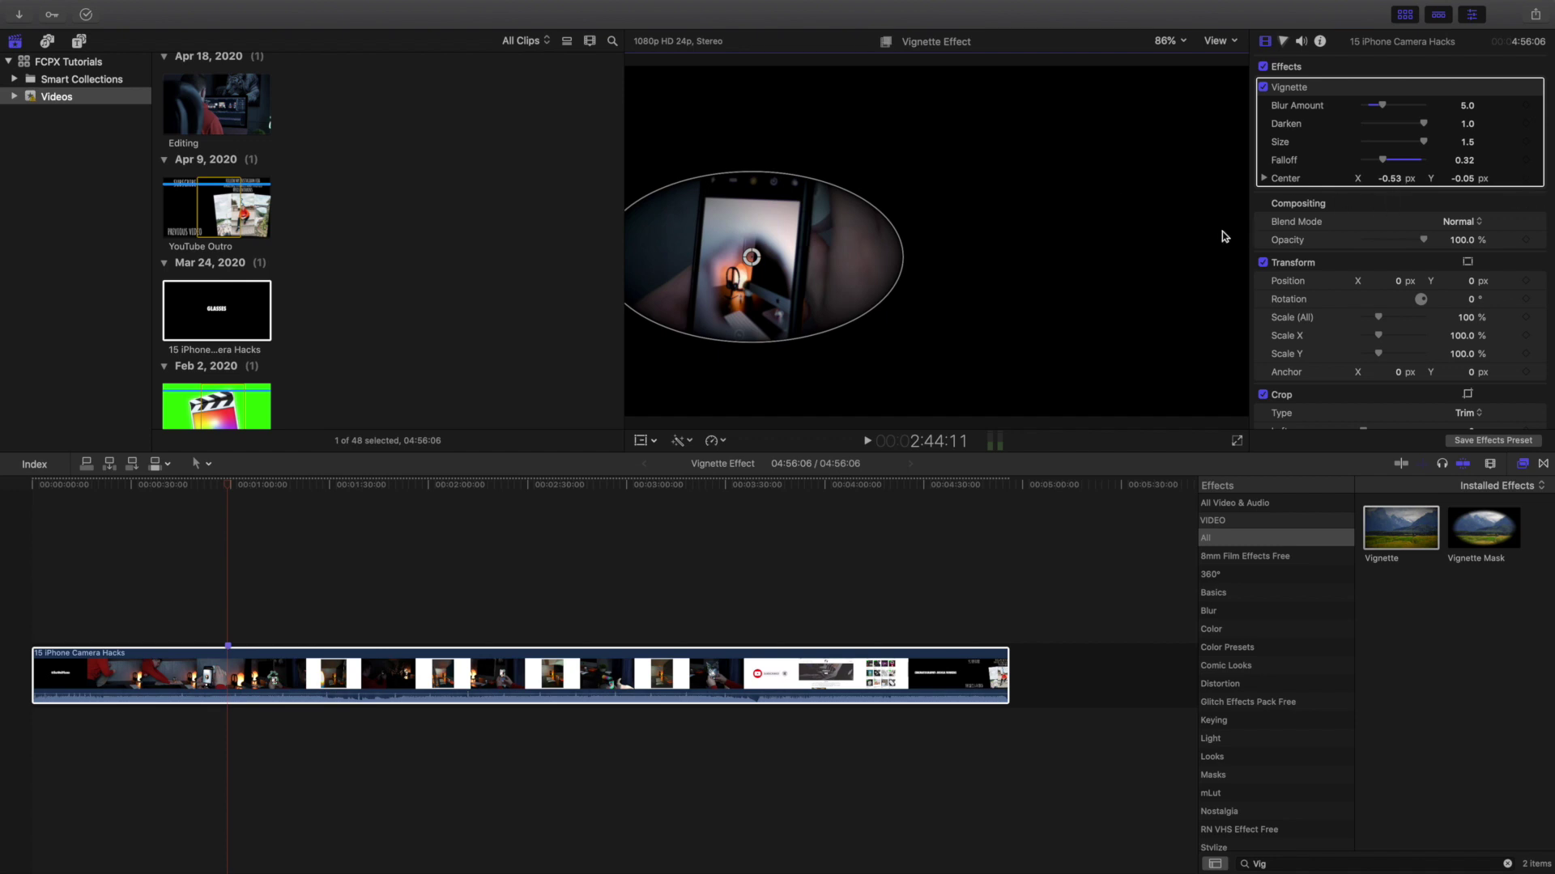
drag(1382, 161, 1380, 160)
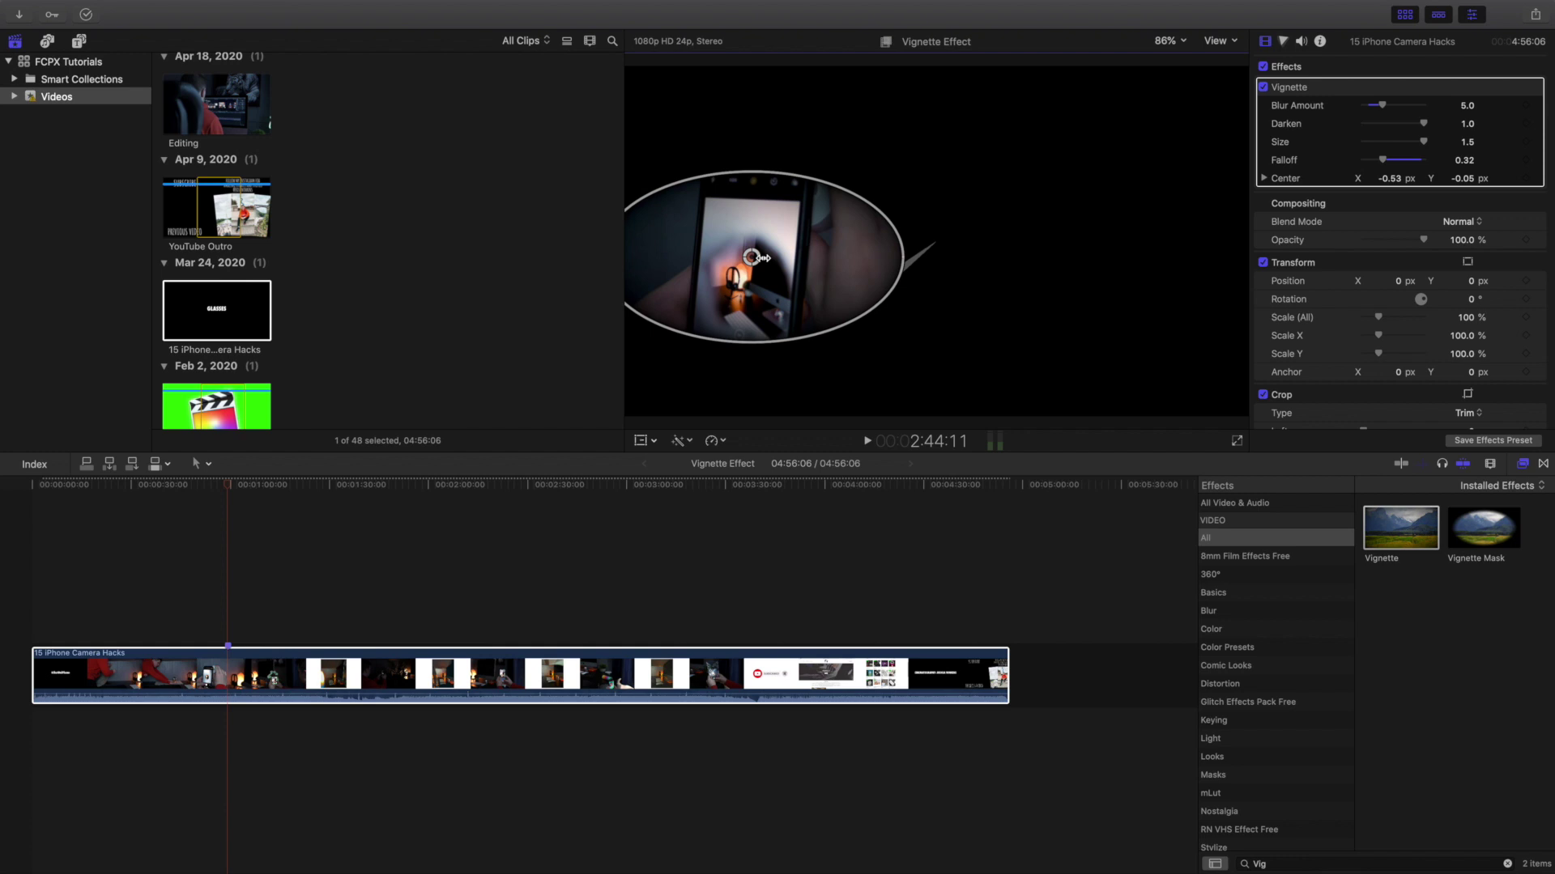
drag(751, 257, 743, 273)
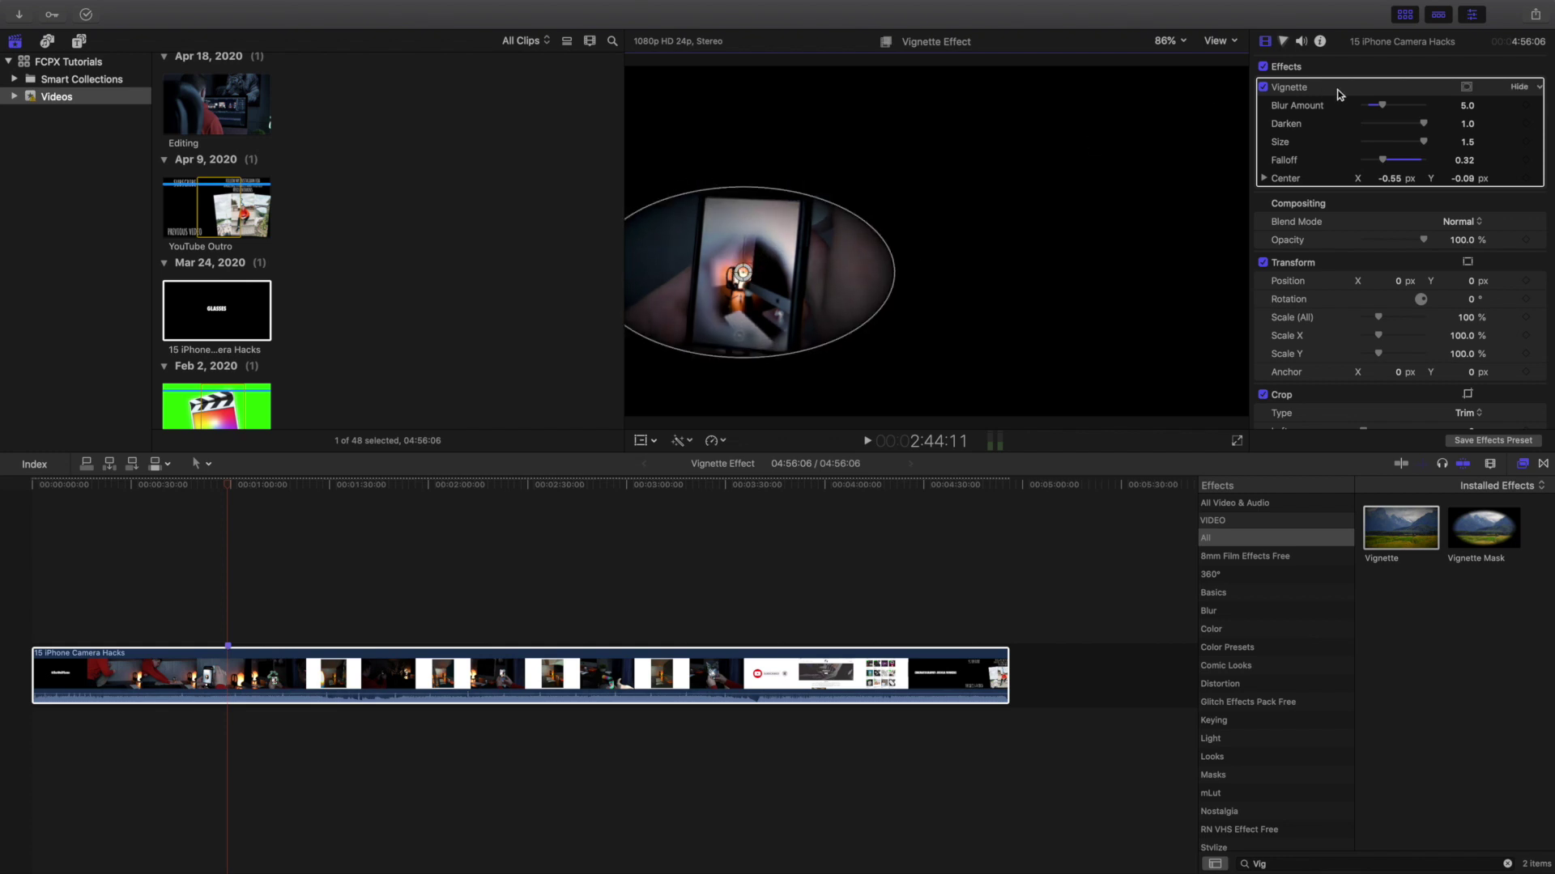
drag(1423, 142, 1423, 145)
Deselect the clip, recentre the vignette at -0.01, -0.01, and set Falloff to 1.0.
click(230, 576)
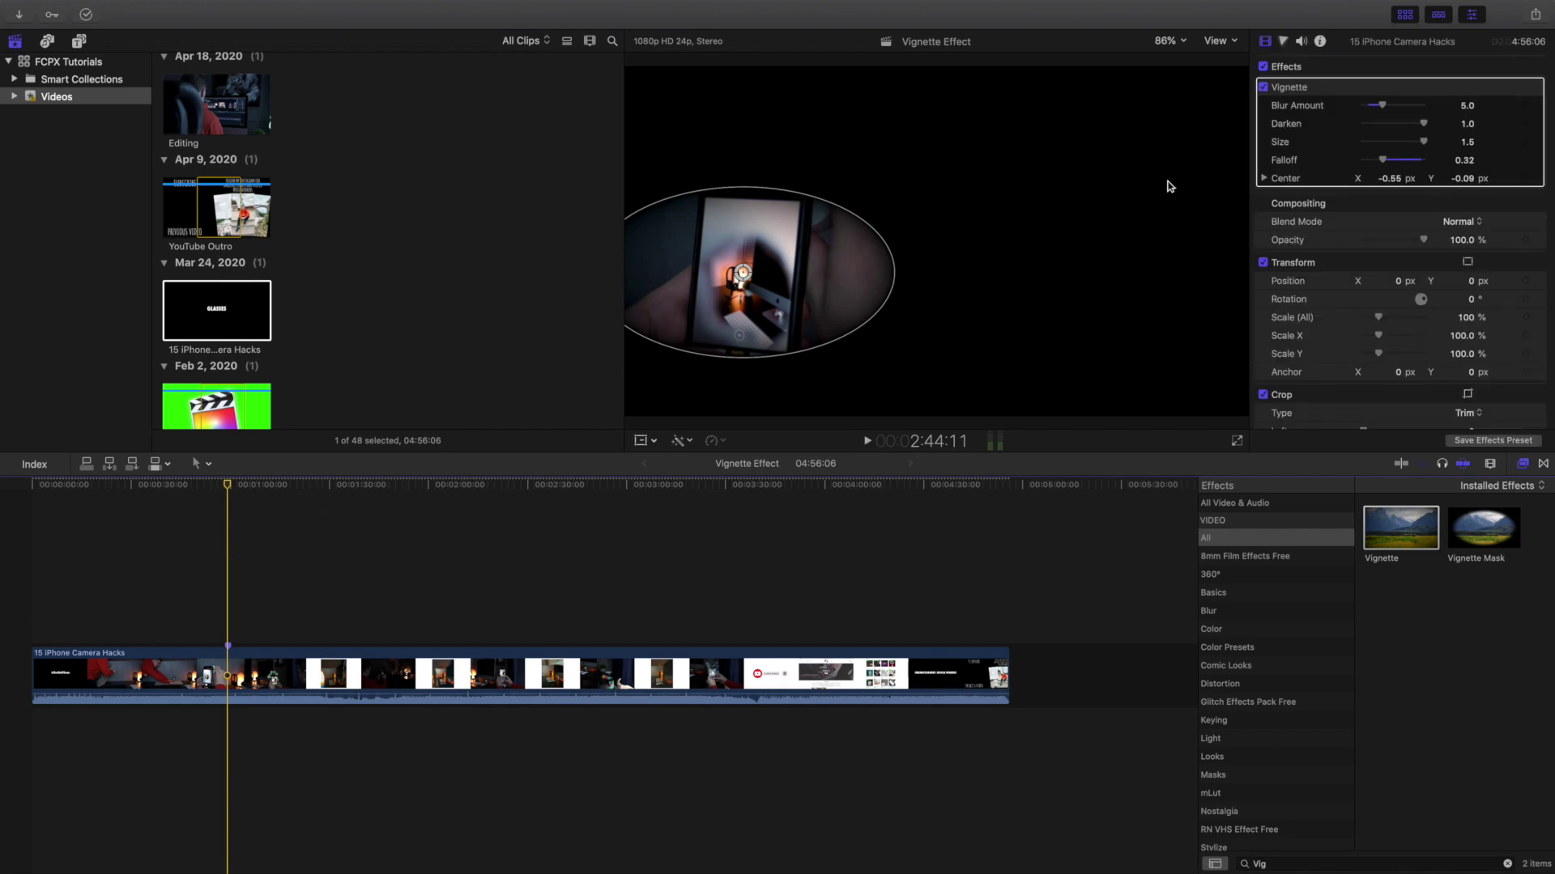
drag(1382, 159, 1438, 166)
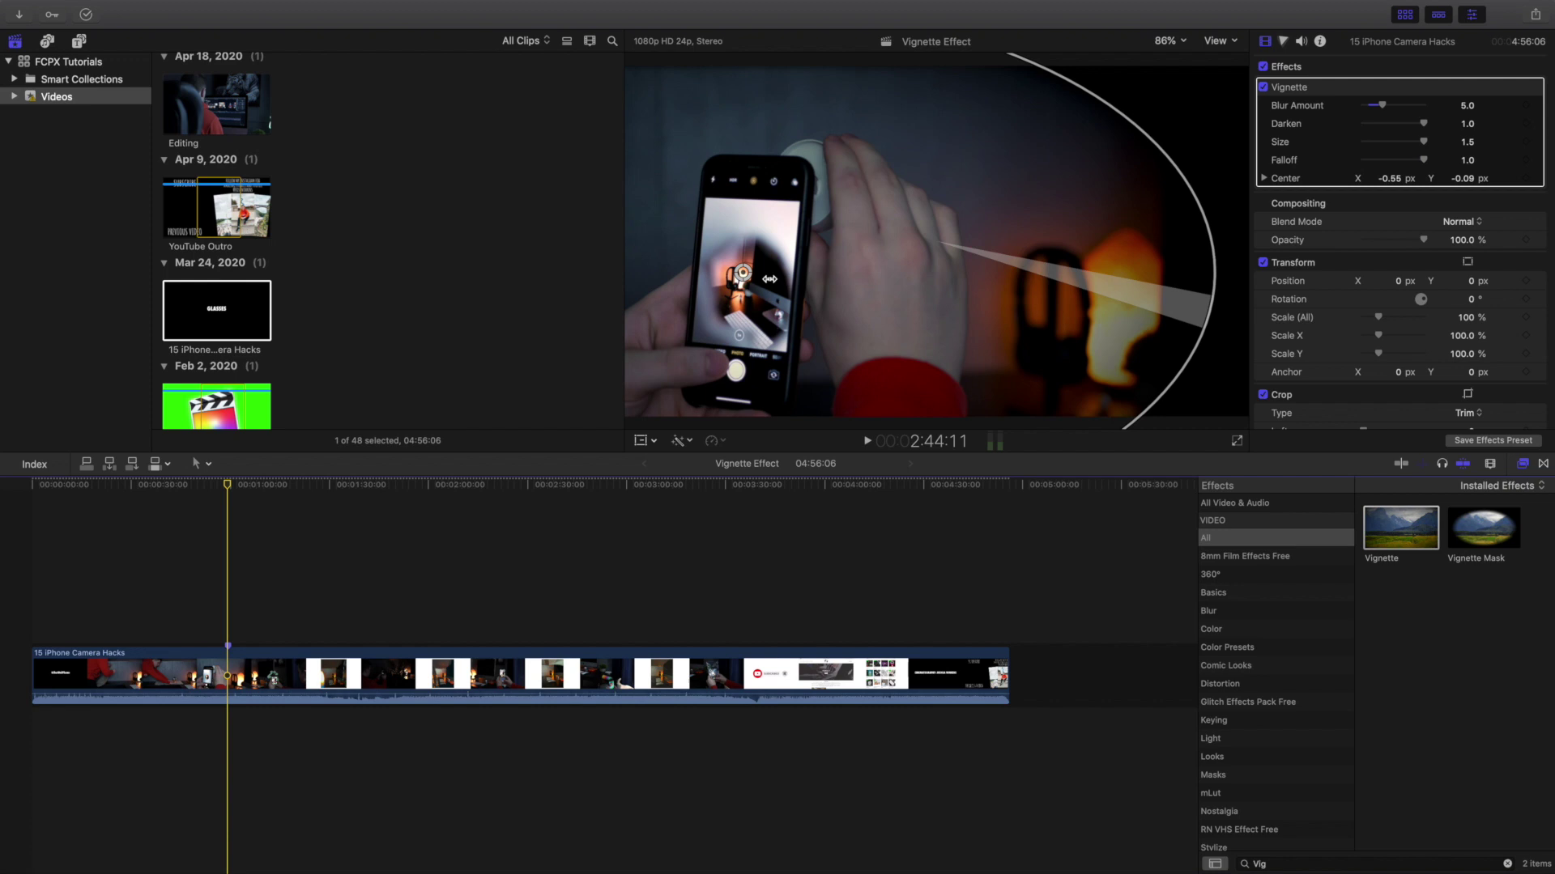
drag(743, 277, 933, 248)
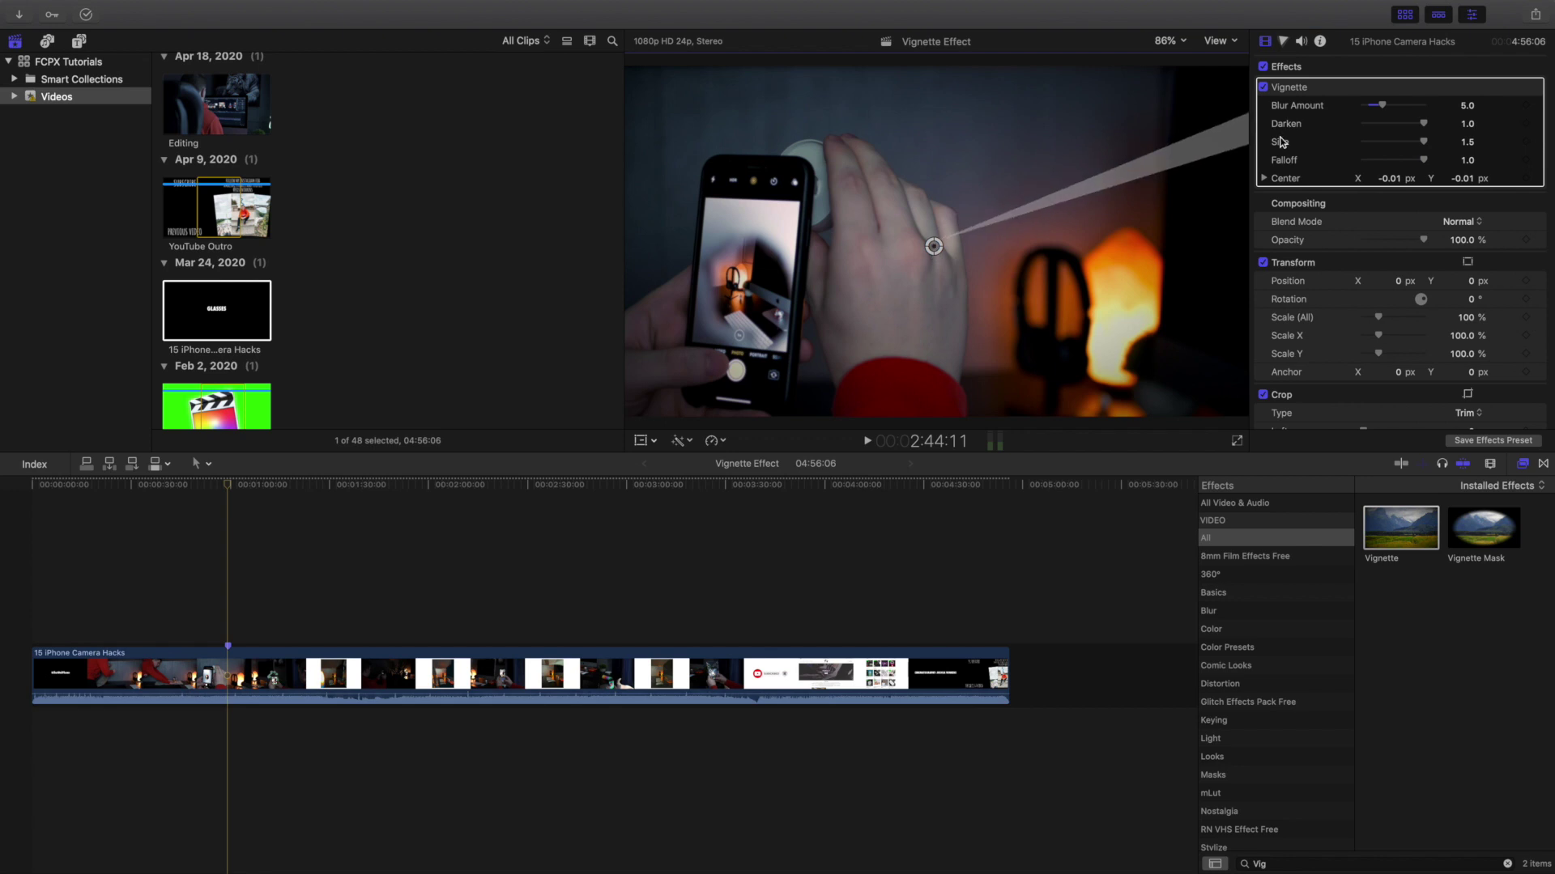
drag(1419, 126, 1372, 161)
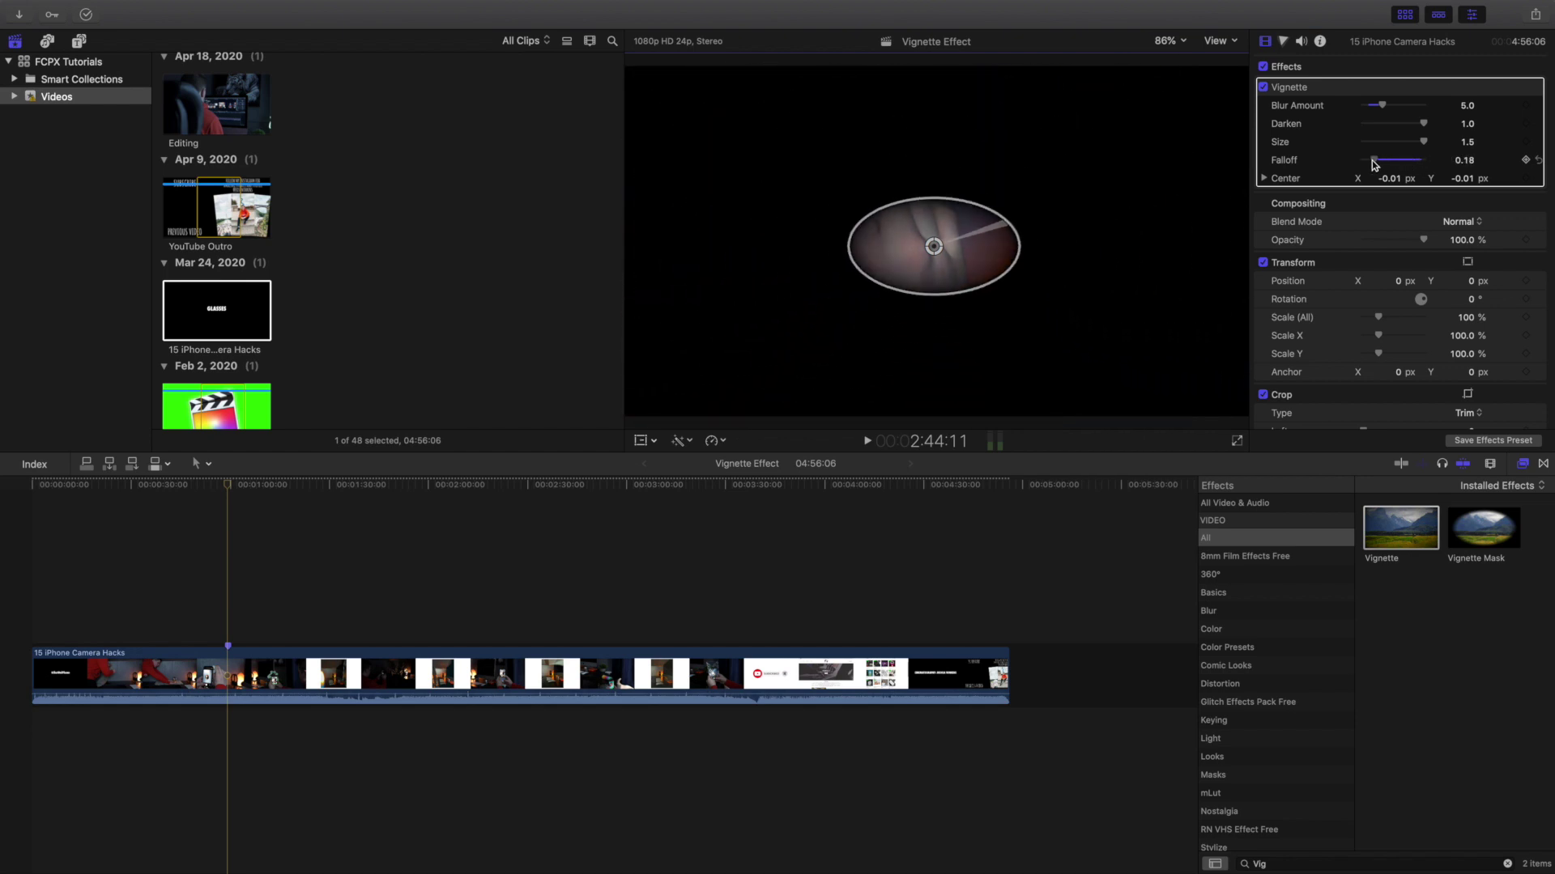
drag(1374, 164, 1427, 160)
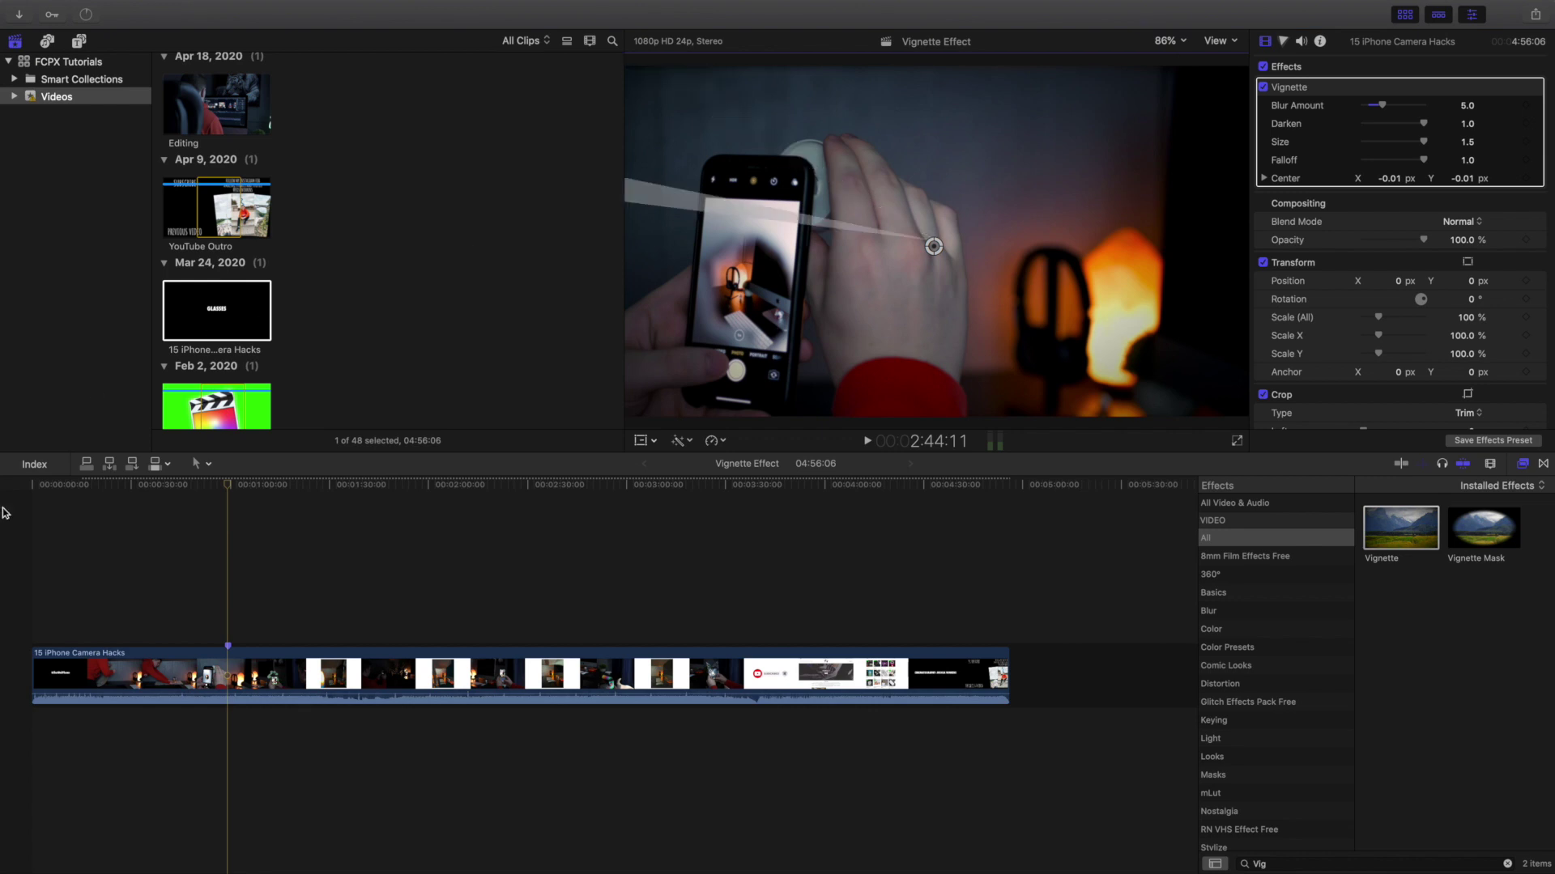
click(227, 541)
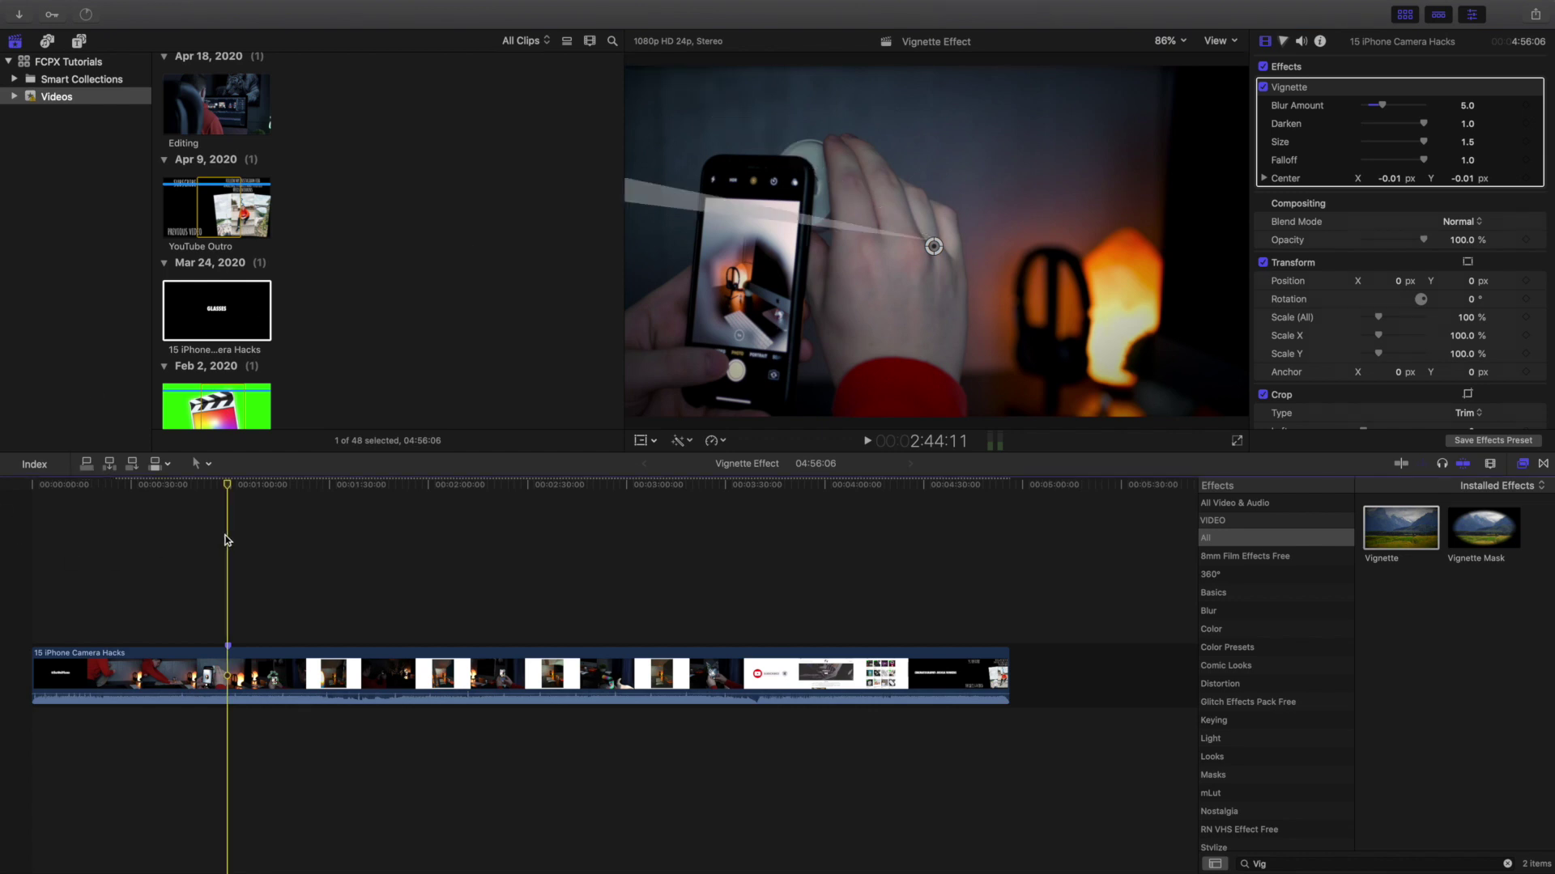